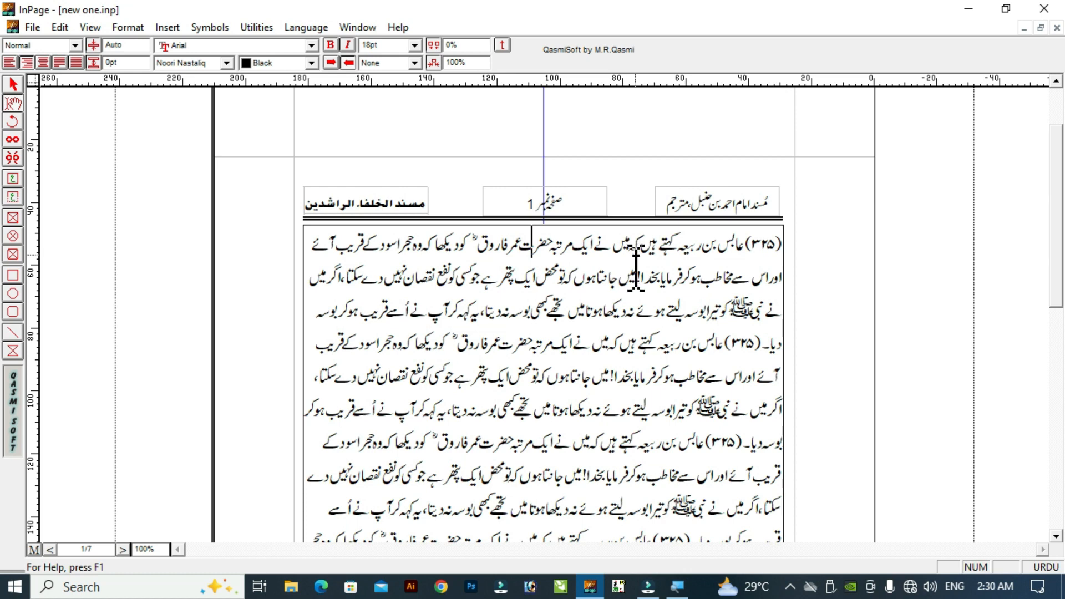
# Examine the header boxes and layout of page 1, viewing the whole page at 50% and again at 100%
pyautogui.click(706, 250)
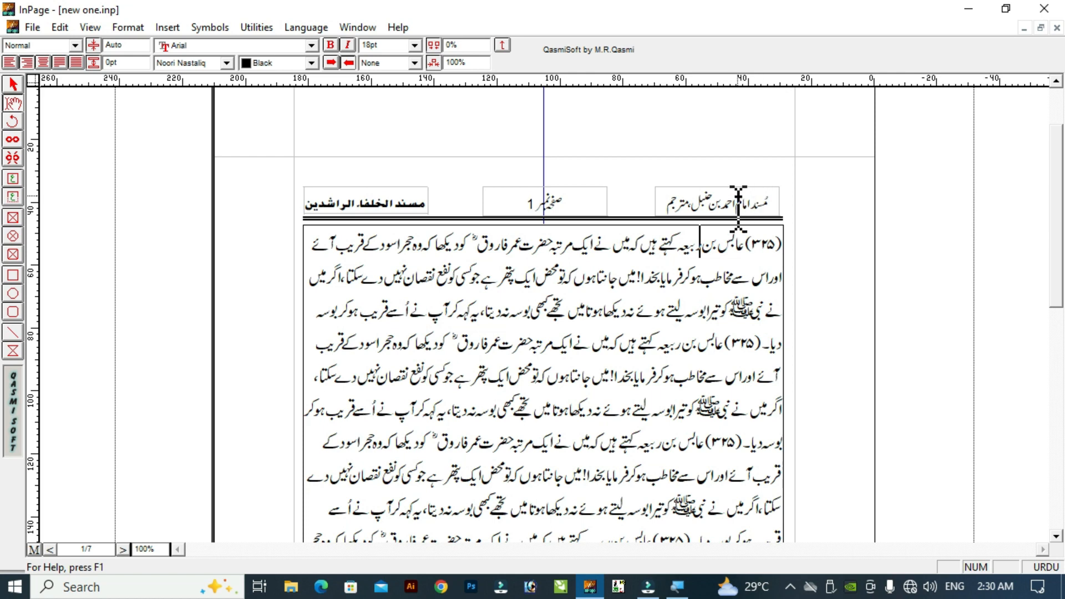
pyautogui.click(741, 191)
pyautogui.click(564, 310)
pyautogui.hotkey('ctrl', '5')
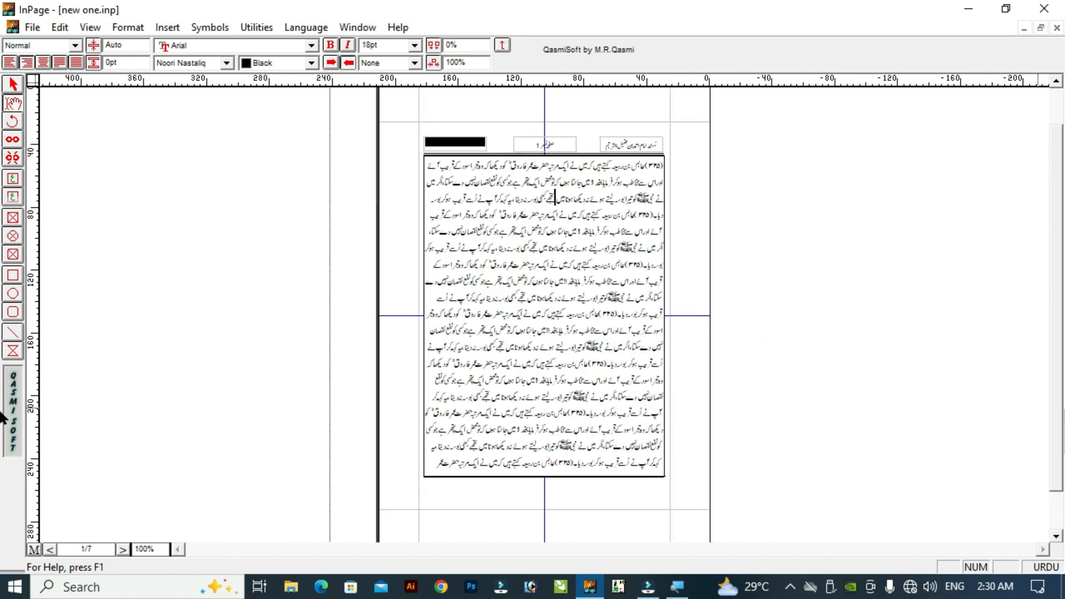
pyautogui.hotkey('ctrl', '1')
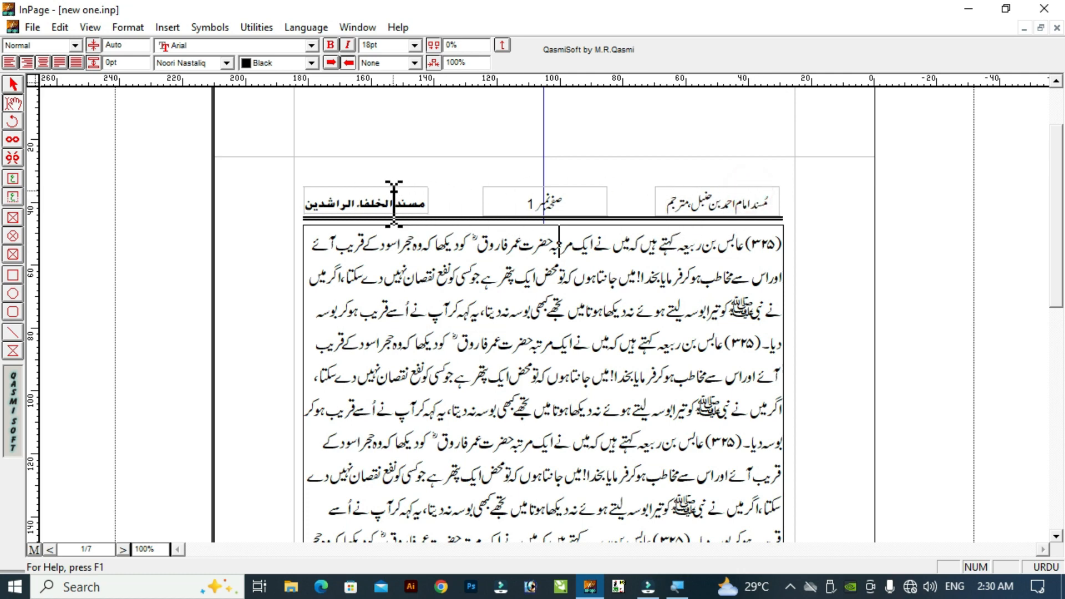
pyautogui.click(606, 377)
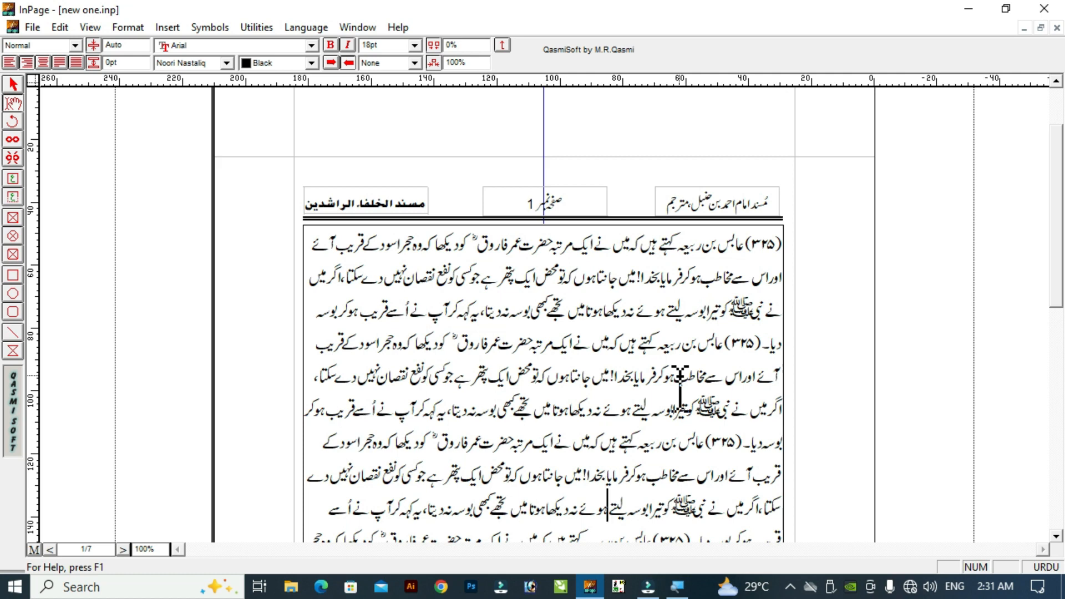
# Go on to page 2 and examine the three text boxes in its header
pyautogui.press('Down')
pyautogui.press('Down')
pyautogui.press('Down')
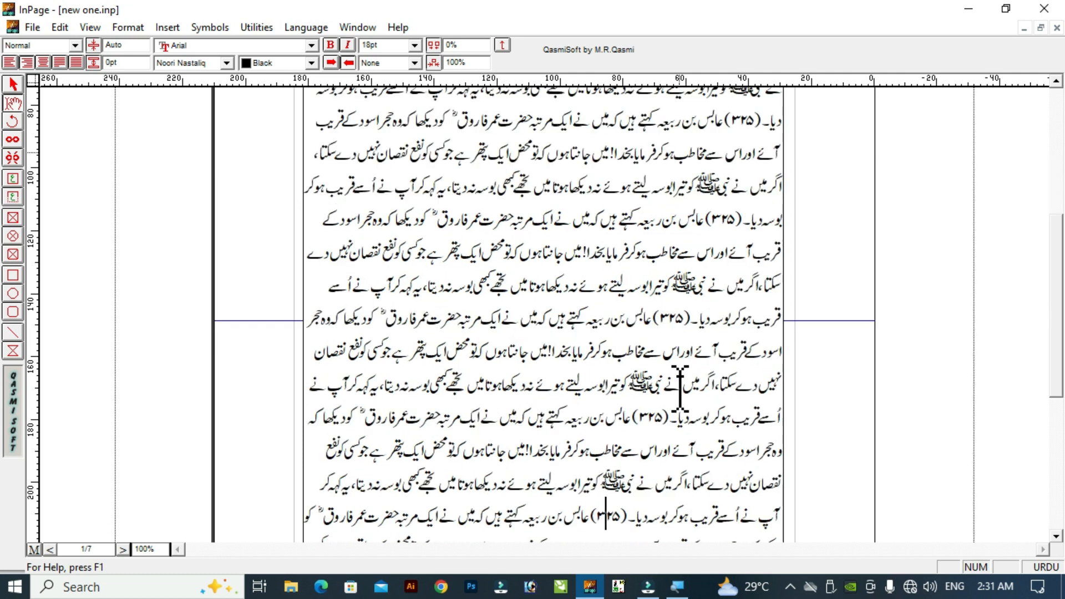
pyautogui.press('Down')
pyautogui.press('Down')
pyautogui.press('Down')
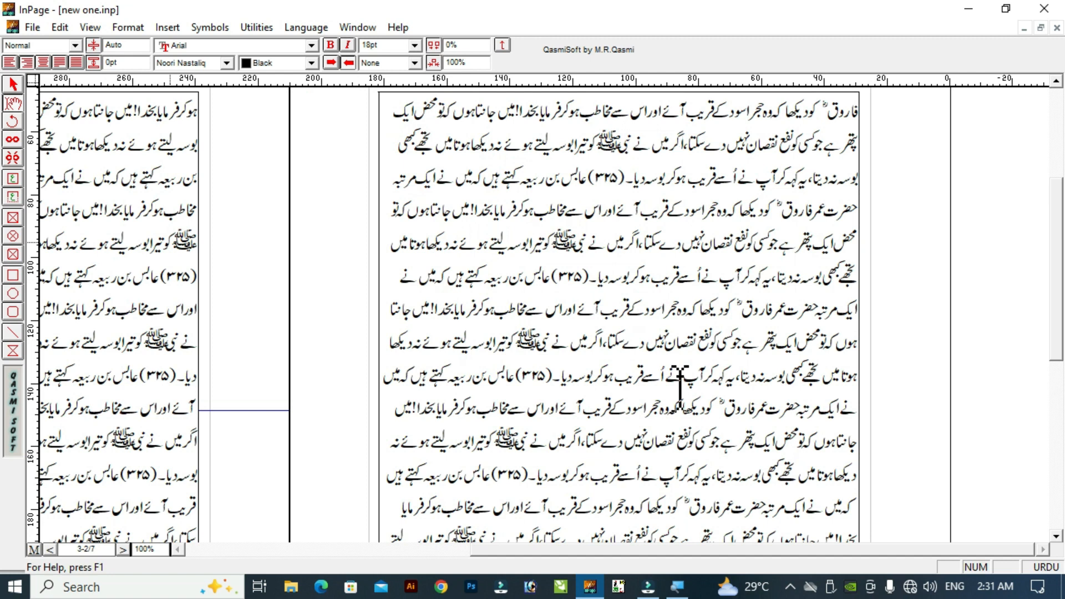
pyautogui.click(1057, 82)
pyautogui.click(1057, 82)
pyautogui.click(1056, 82)
pyautogui.click(1057, 81)
pyautogui.click(1057, 81)
pyautogui.click(1057, 81)
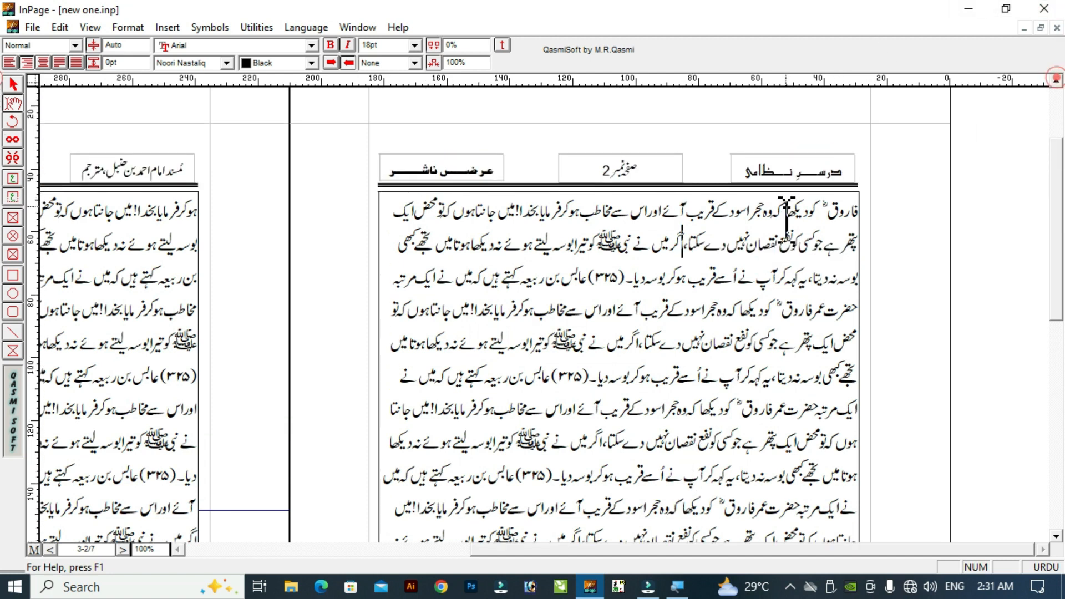
# Go back to page 1 and examine its header text boxes again
pyautogui.click(767, 232)
pyautogui.press('Up')
pyautogui.press('Up')
pyautogui.press('Up')
pyautogui.press('Up')
pyautogui.press('Up')
pyautogui.press('Up')
pyautogui.press('Up')
pyautogui.press('Up')
pyautogui.press('Up')
pyautogui.press('Up')
pyautogui.press('Up')
pyautogui.press('Up')
pyautogui.press('Up')
pyautogui.press('Up')
pyautogui.press('Up')
pyautogui.press('Up')
pyautogui.press('Up')
pyautogui.press('Up')
pyautogui.press('Up')
pyautogui.press('Up')
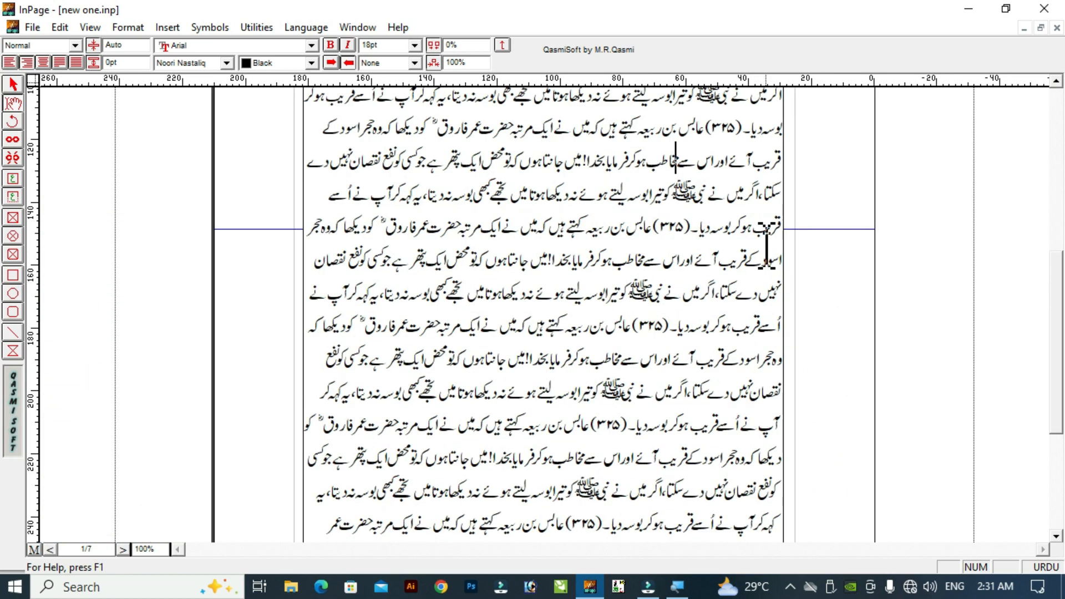
pyautogui.click(1057, 82)
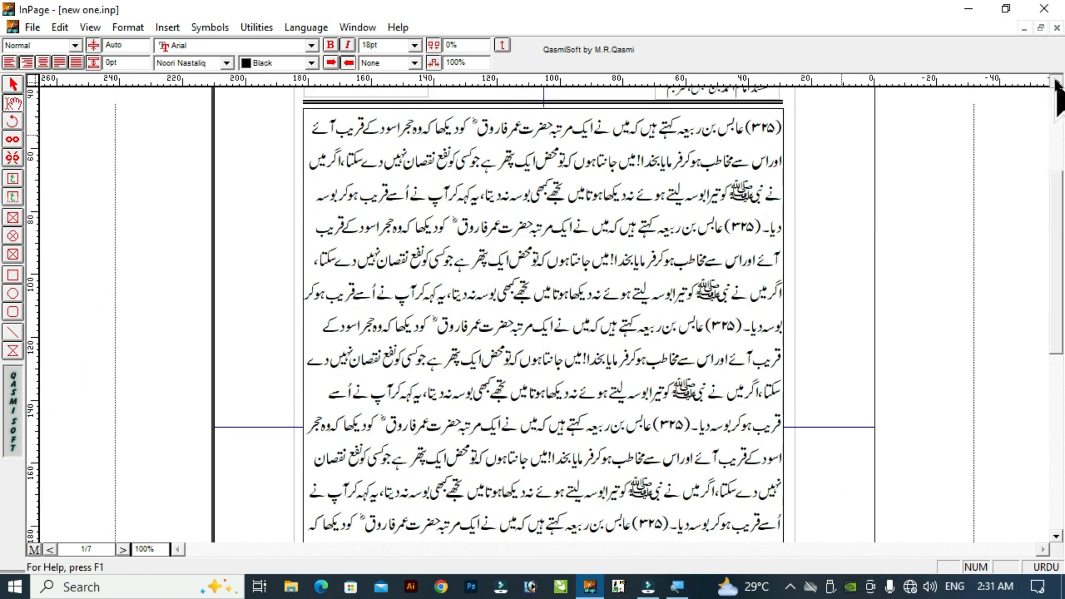
pyautogui.click(1056, 82)
pyautogui.click(1056, 81)
pyautogui.click(1056, 81)
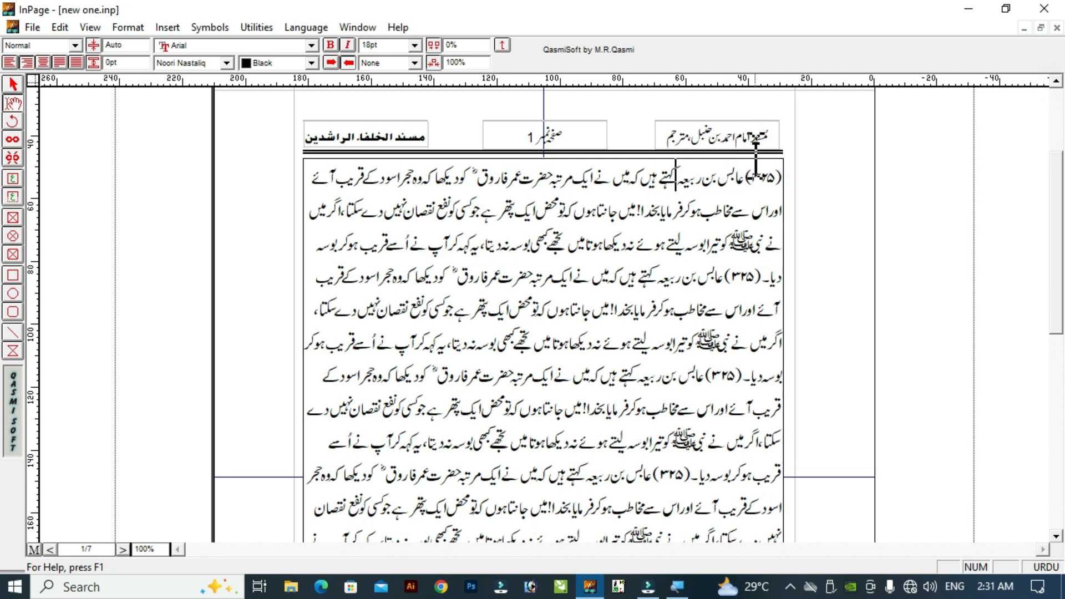
pyautogui.click(667, 172)
pyautogui.click(620, 355)
# Compare the header text on page 2 with the header text on page 3
pyautogui.press('Down')
pyautogui.press('Down')
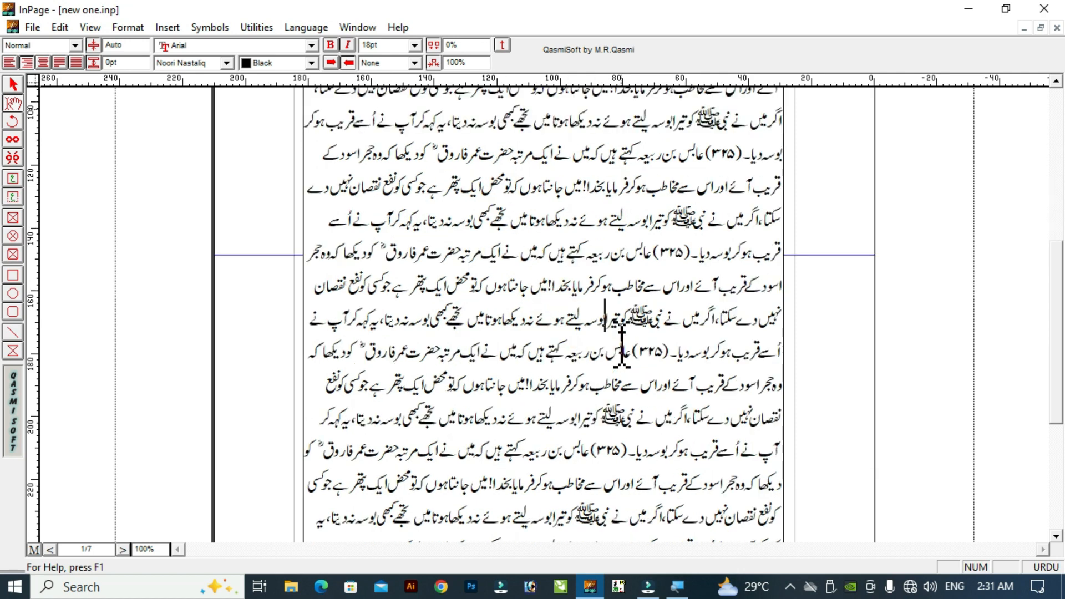
pyautogui.press('Down')
pyautogui.press('Down')
pyautogui.press('Down')
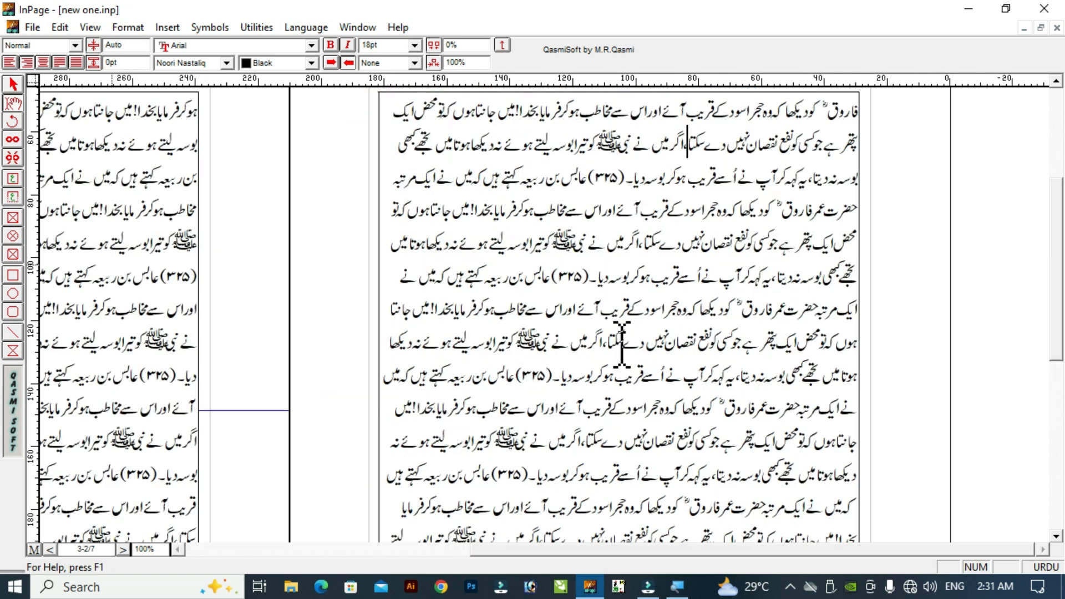
pyautogui.click(1056, 81)
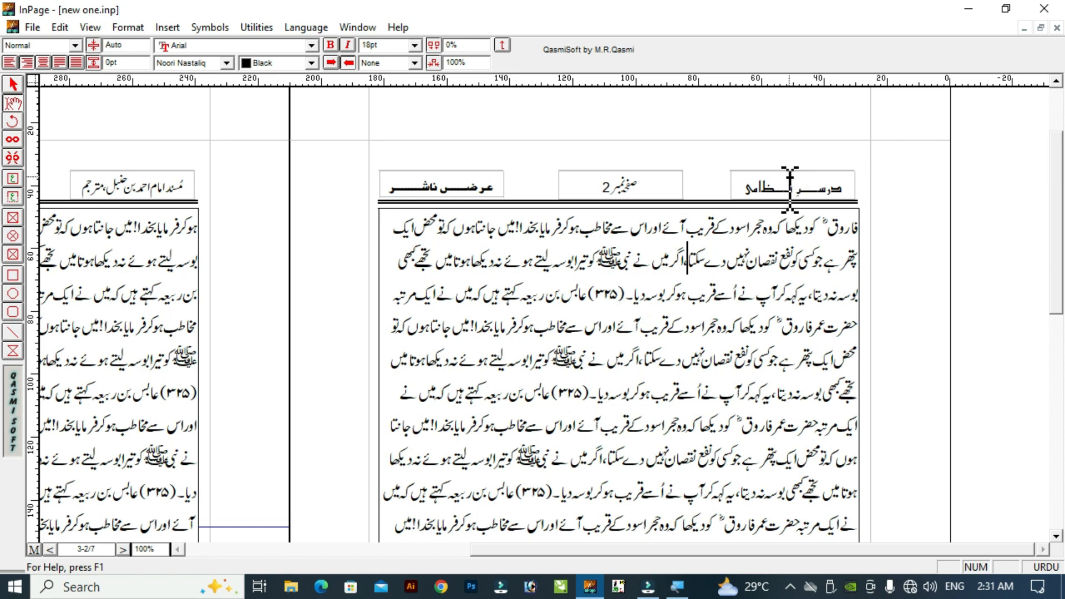
pyautogui.click(162, 206)
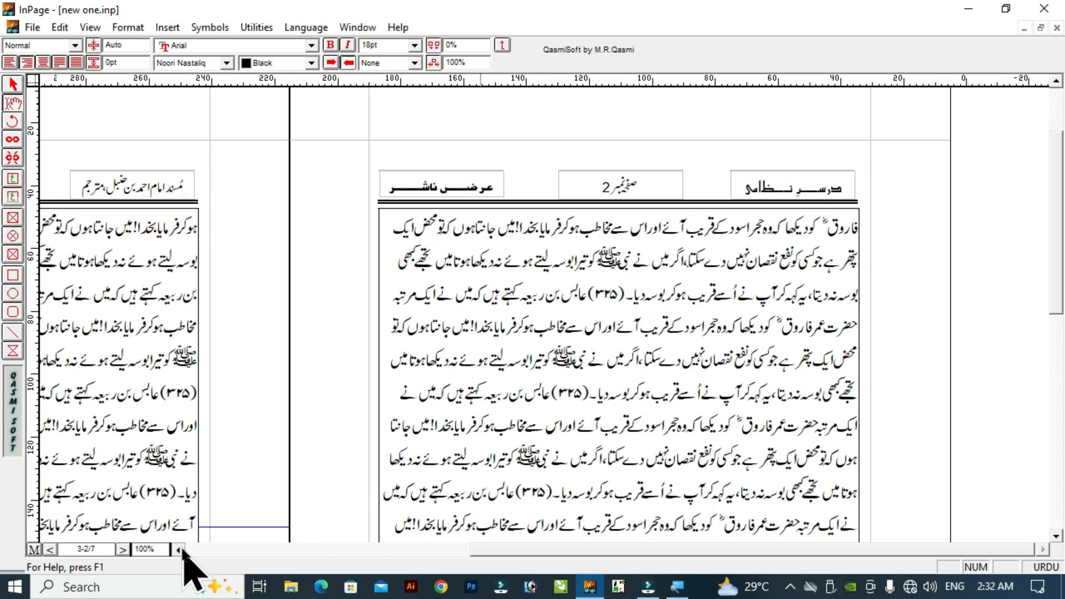
pyautogui.click(180, 549)
pyautogui.click(180, 549)
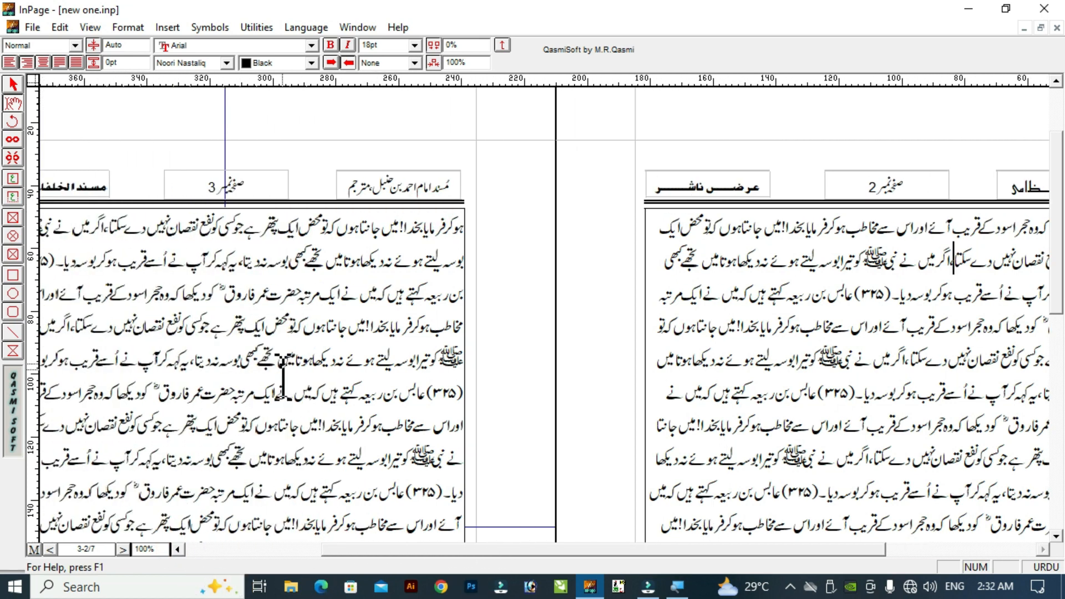
pyautogui.click(179, 549)
pyautogui.click(180, 549)
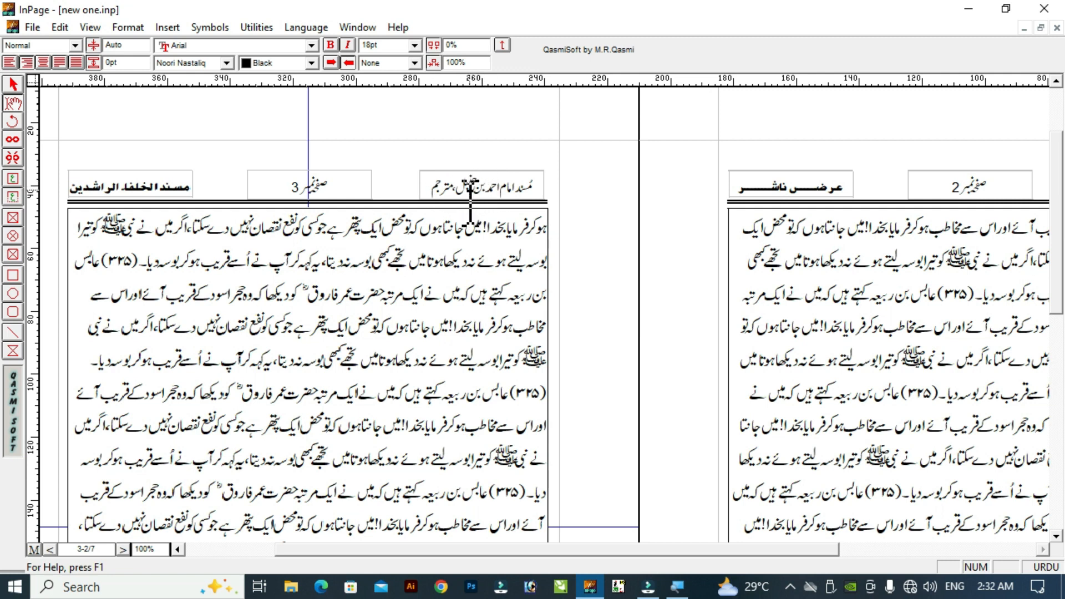
pyautogui.click(455, 289)
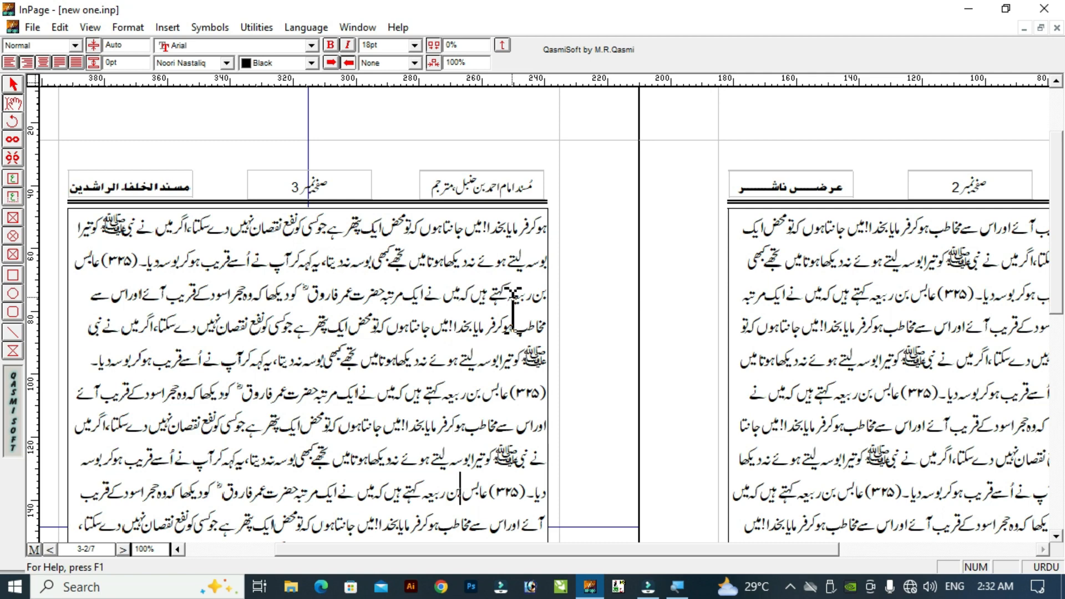
# Go on to page 4 and examine its header text boxes
pyautogui.press('Down')
pyautogui.press('Down')
pyautogui.press('Down')
pyautogui.press('Down')
pyautogui.press('Down')
pyautogui.press('Down')
pyautogui.press('Down')
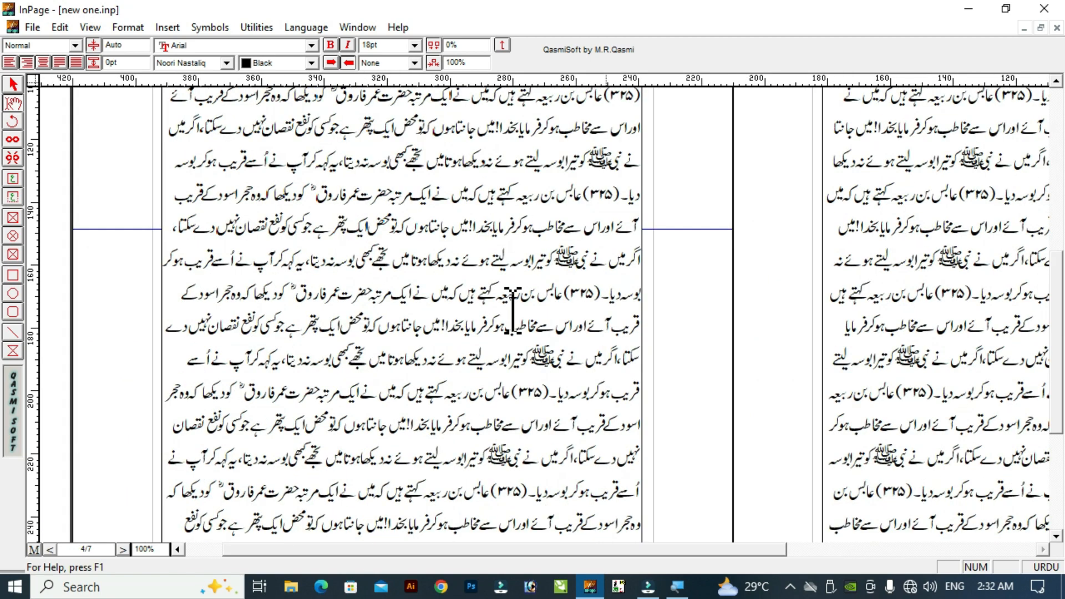
pyautogui.click(1056, 81)
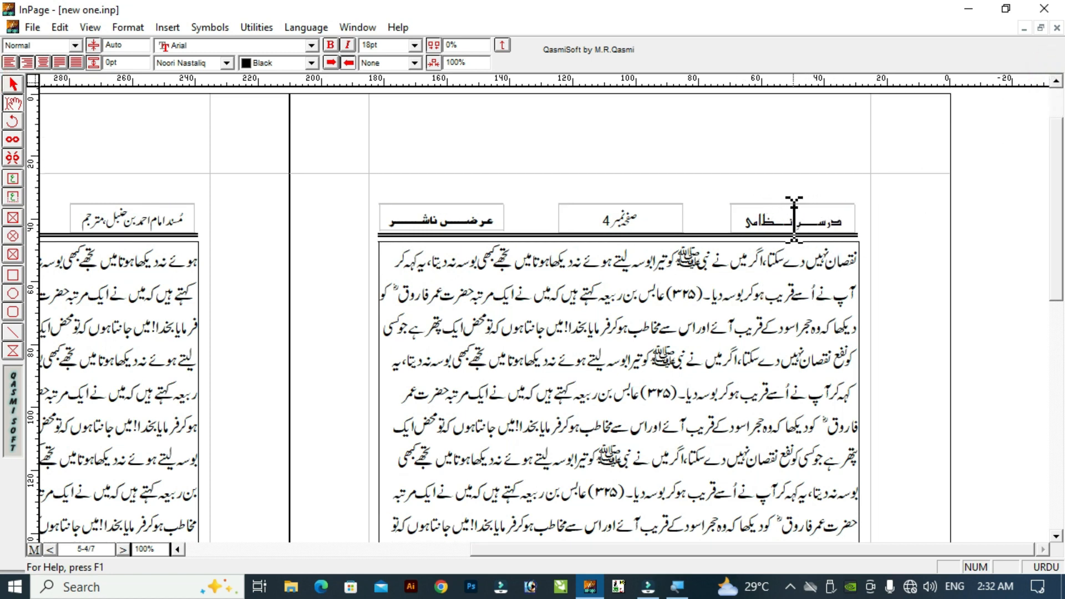
pyautogui.click(776, 274)
pyautogui.click(778, 283)
# View facing pages 4 and 5 side by side at 50% zoom and compare their headers
pyautogui.hotkey('ctrl', '5')
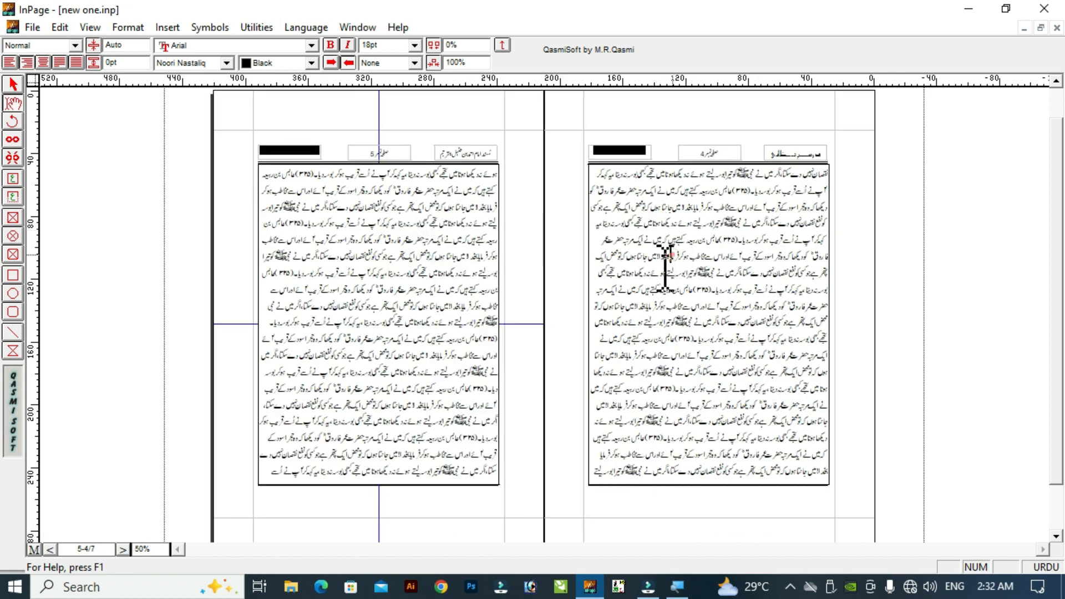
pyautogui.click(442, 259)
pyautogui.click(686, 271)
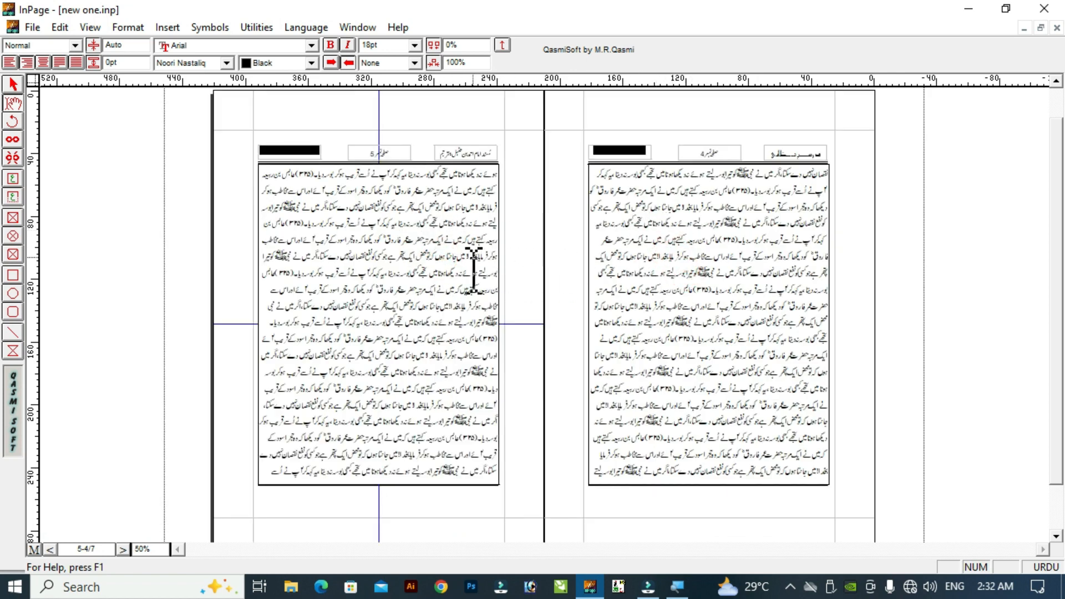
pyautogui.click(668, 256)
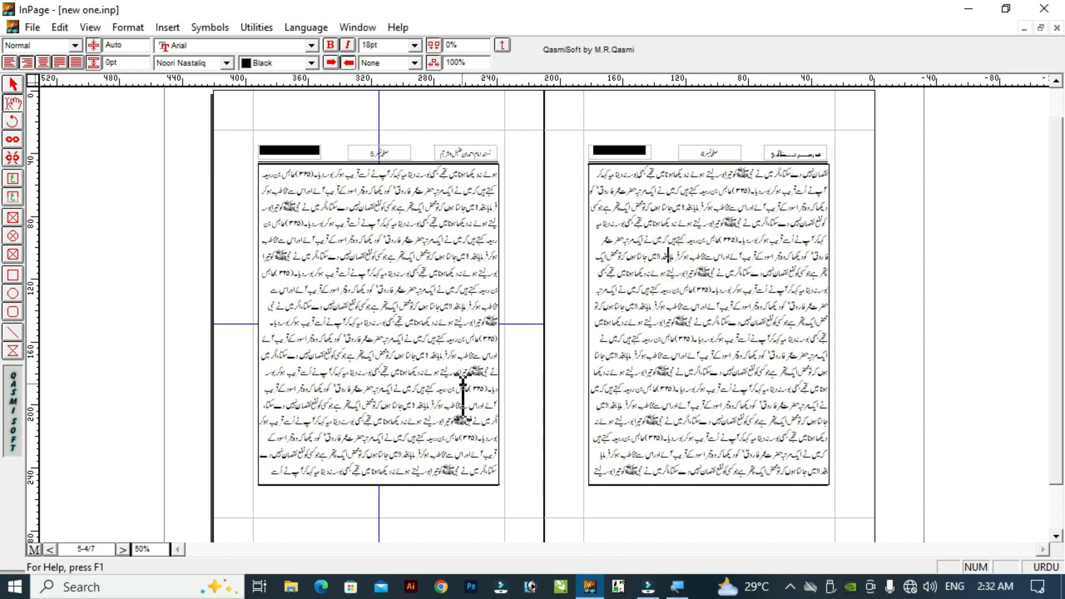
pyautogui.click(684, 311)
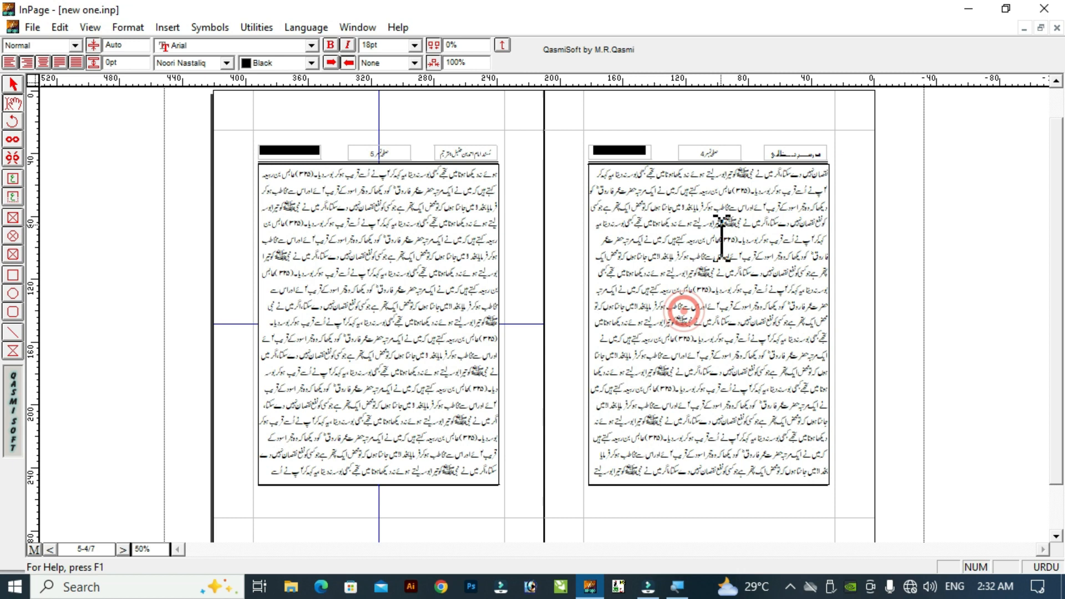
pyautogui.click(726, 188)
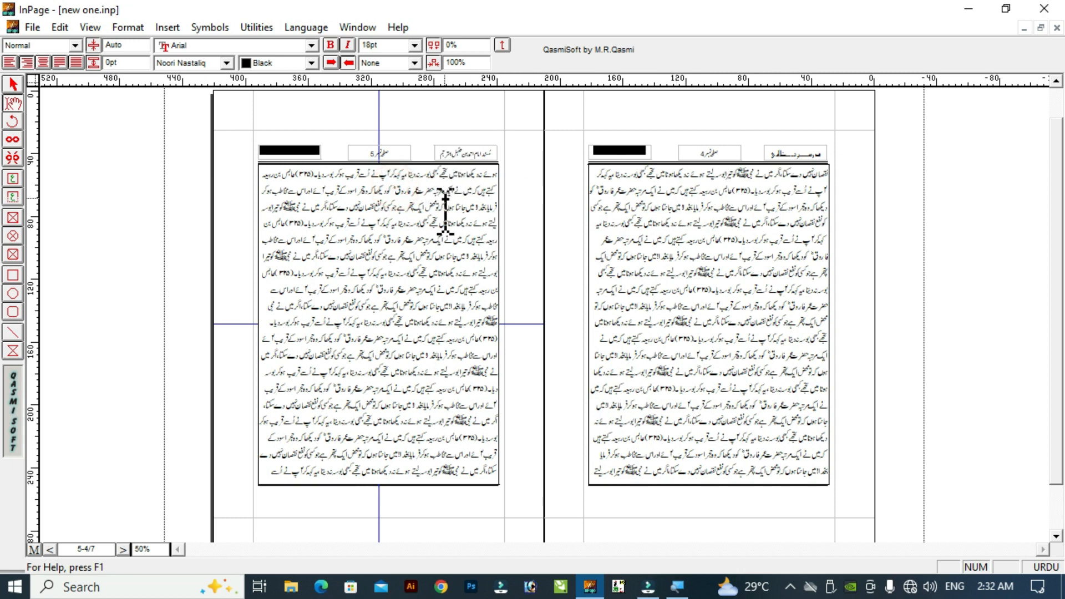
pyautogui.click(735, 239)
pyautogui.click(456, 240)
pyautogui.click(676, 271)
pyautogui.hotkey('ctrl', 'n')
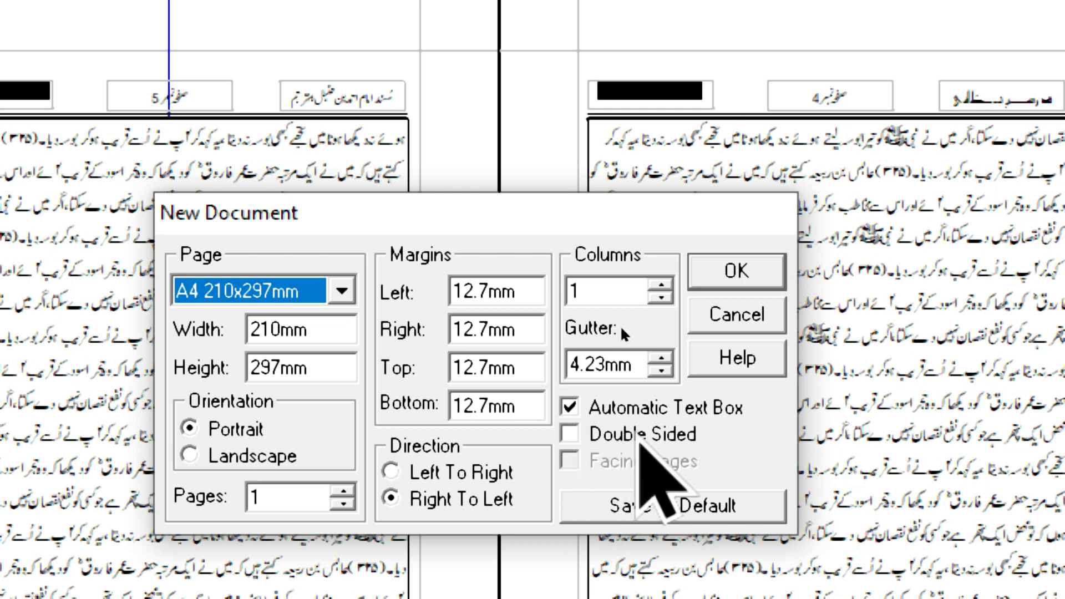
pyautogui.click(570, 433)
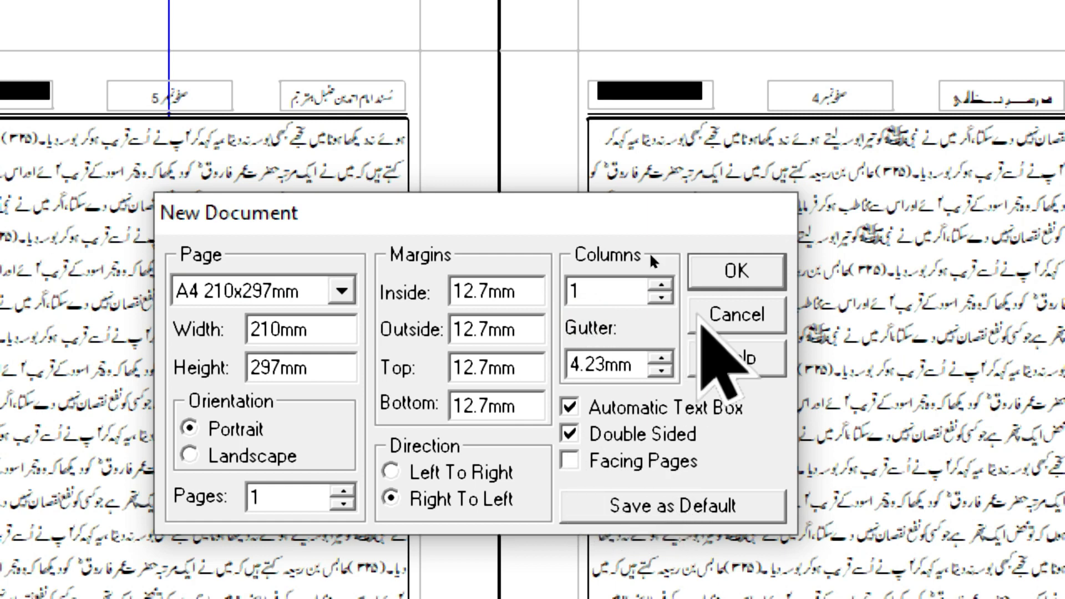
pyautogui.click(737, 314)
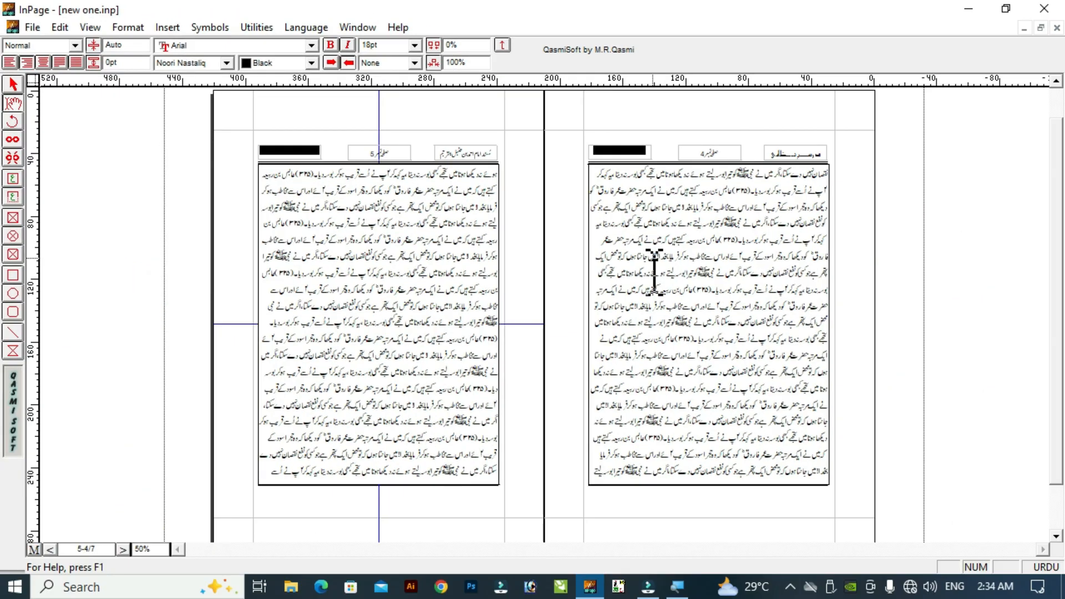
pyautogui.click(350, 271)
pyautogui.click(671, 284)
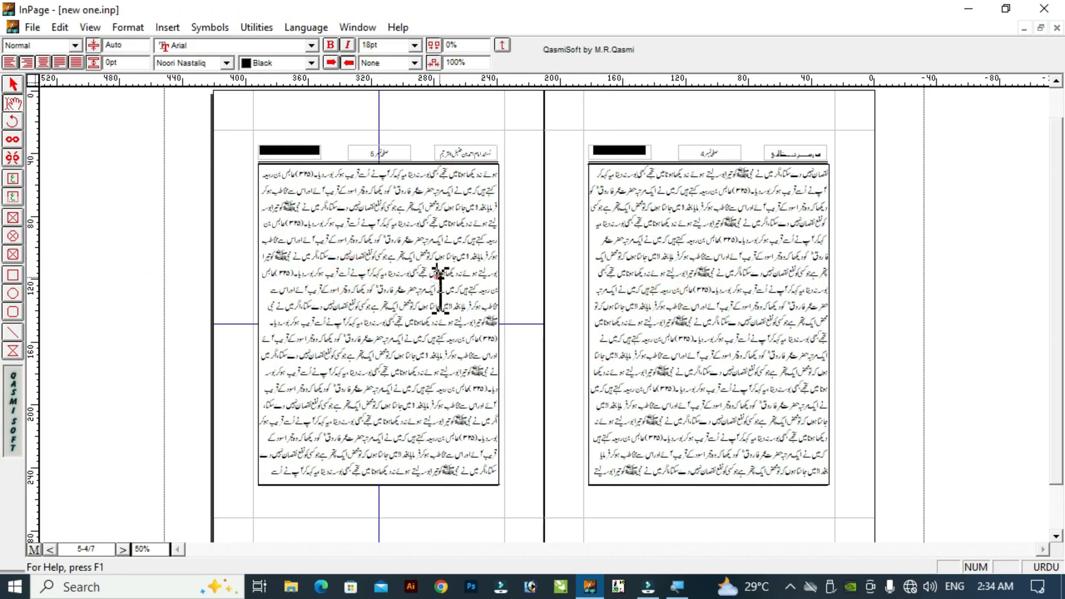
pyautogui.click(454, 272)
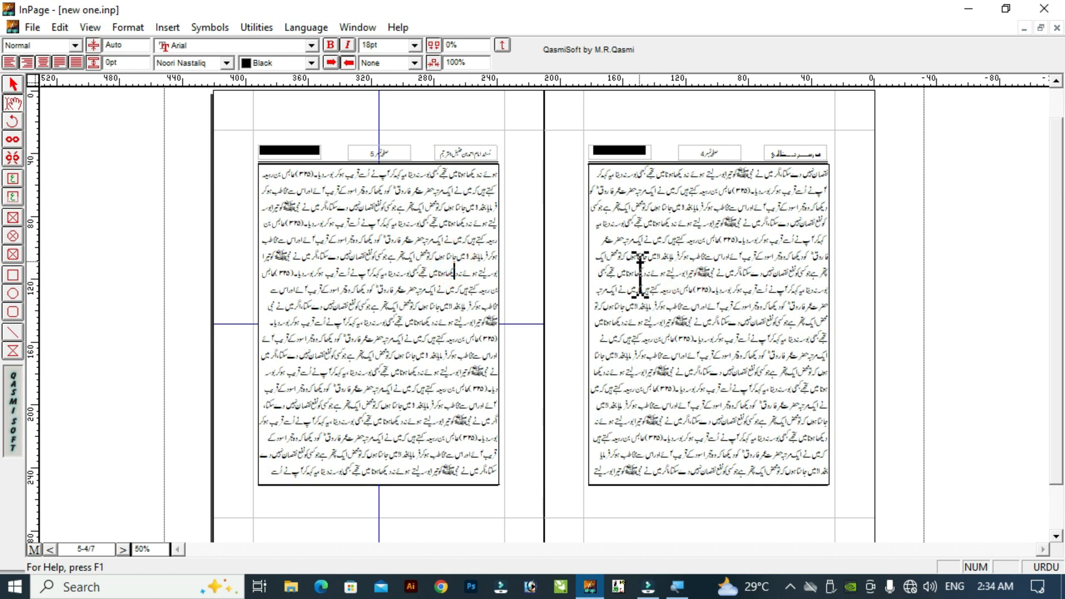
# Create a new one-page A4 portrait document, right to left, with Automatic Text Box, Double Sided and Facing Pages enabled
pyautogui.hotkey('ctrl', 'n')
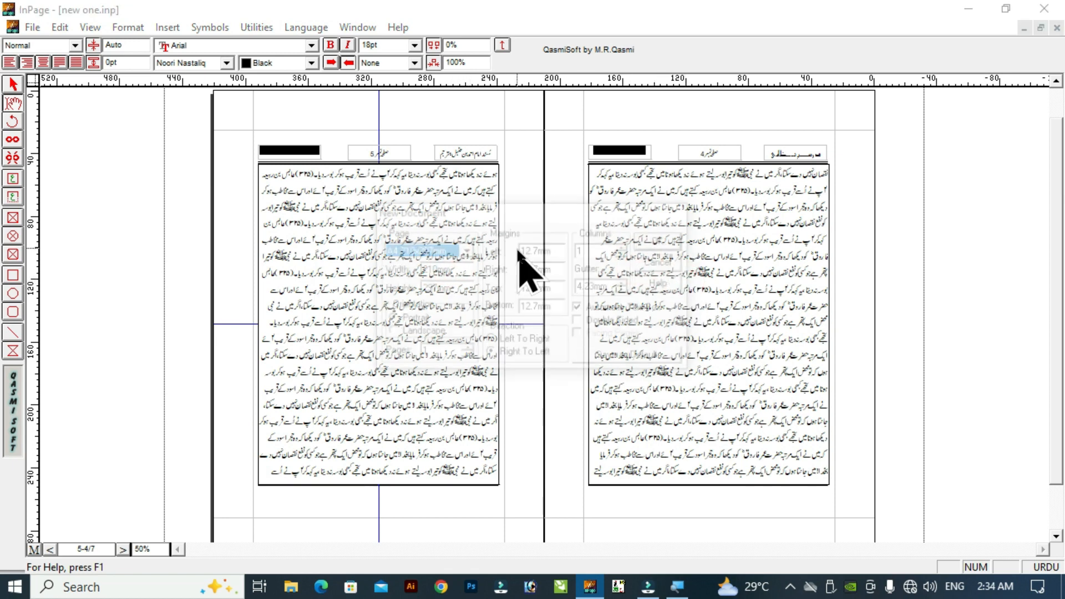
pyautogui.click(579, 322)
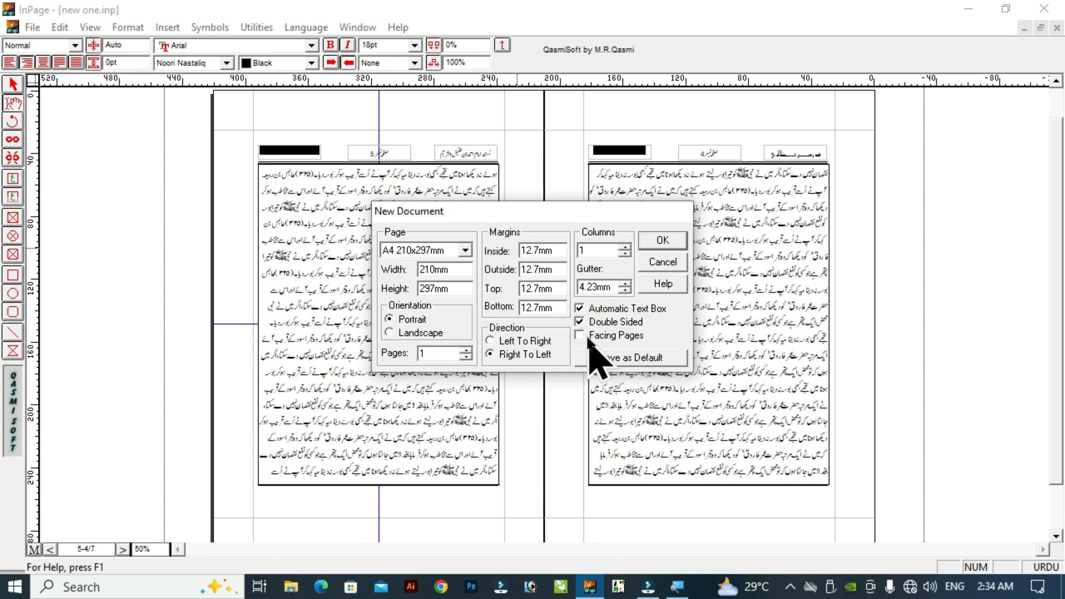
pyautogui.click(580, 336)
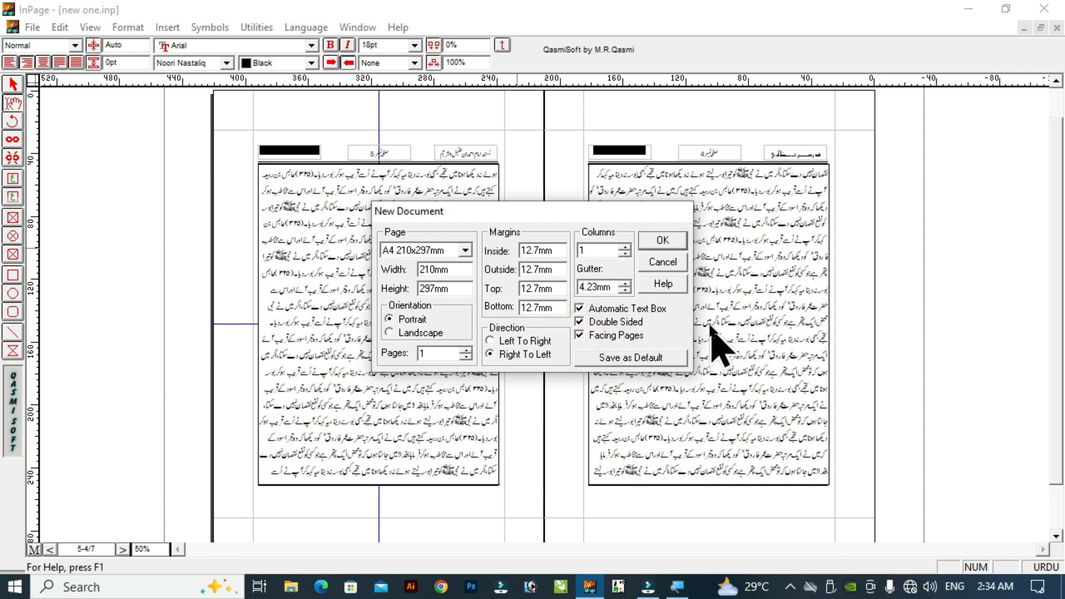
pyautogui.click(580, 323)
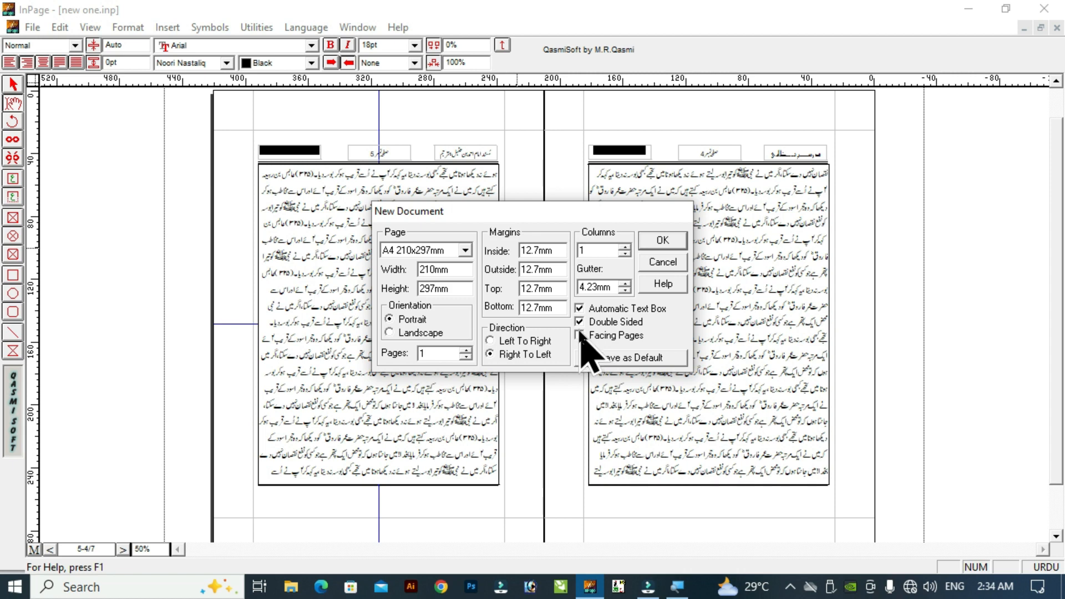
pyautogui.click(580, 335)
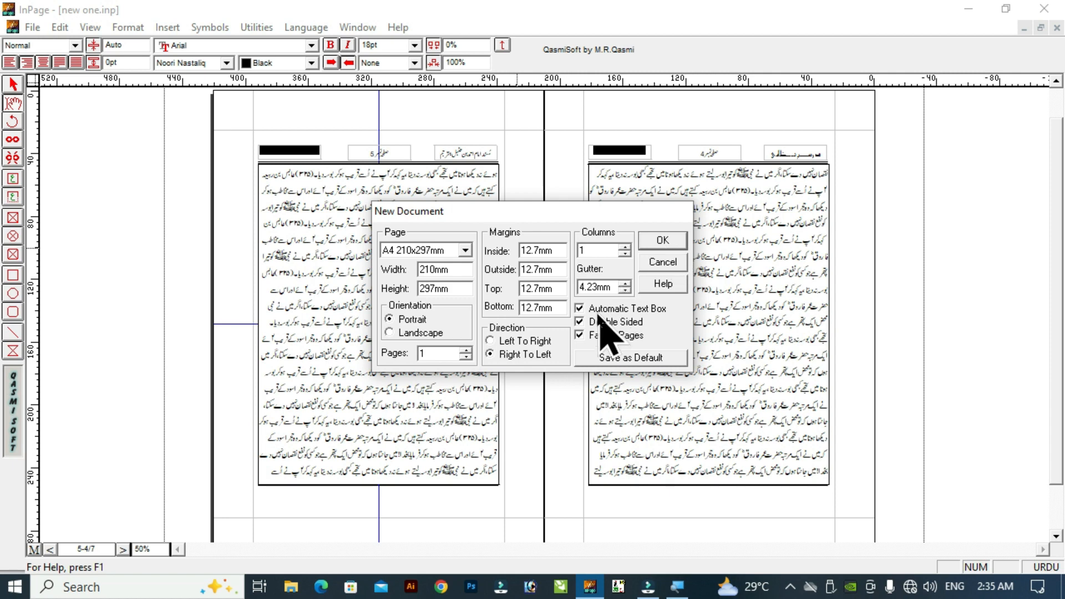
pyautogui.click(663, 240)
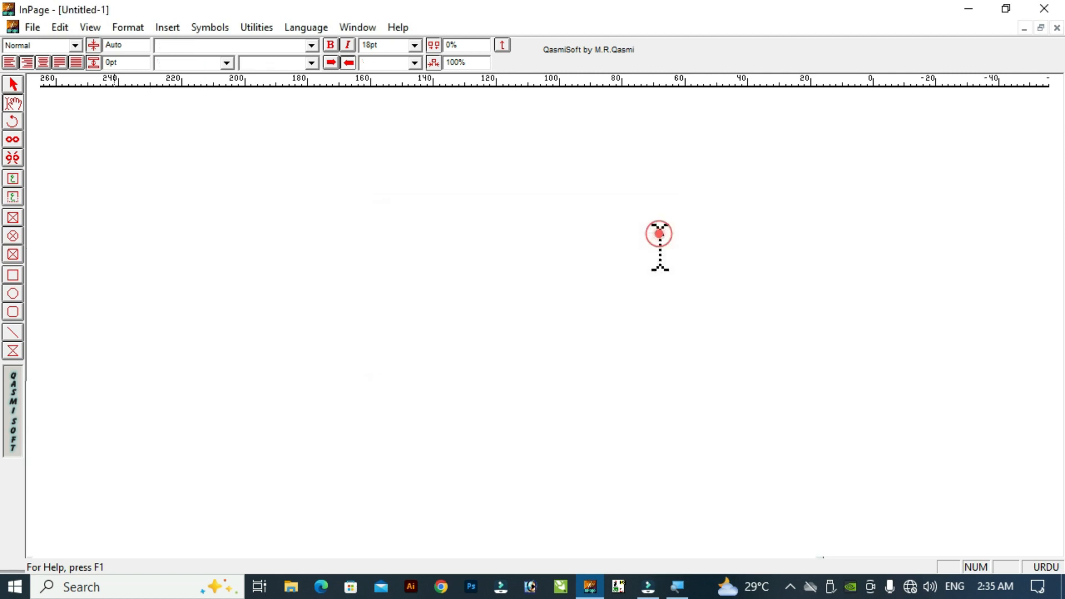
# Switch from the document page to its facing master pages
pyautogui.click(597, 237)
pyautogui.hotkey('ctrl', '0')
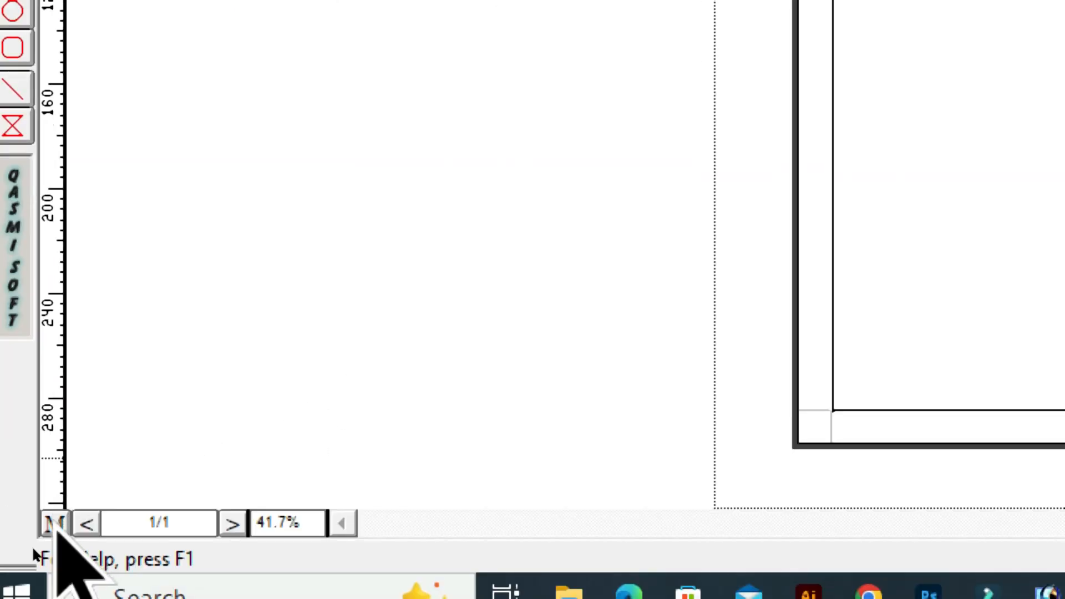
pyautogui.click(54, 523)
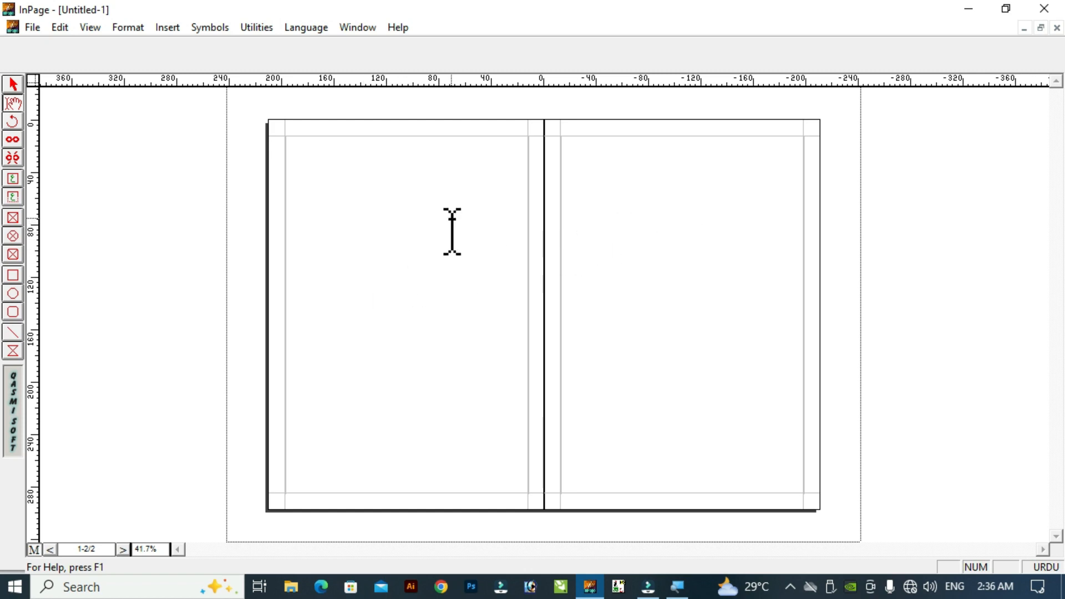
# Select the left master page's text box and place a horizontal and a vertical guide through its centre
pyautogui.click(12, 86)
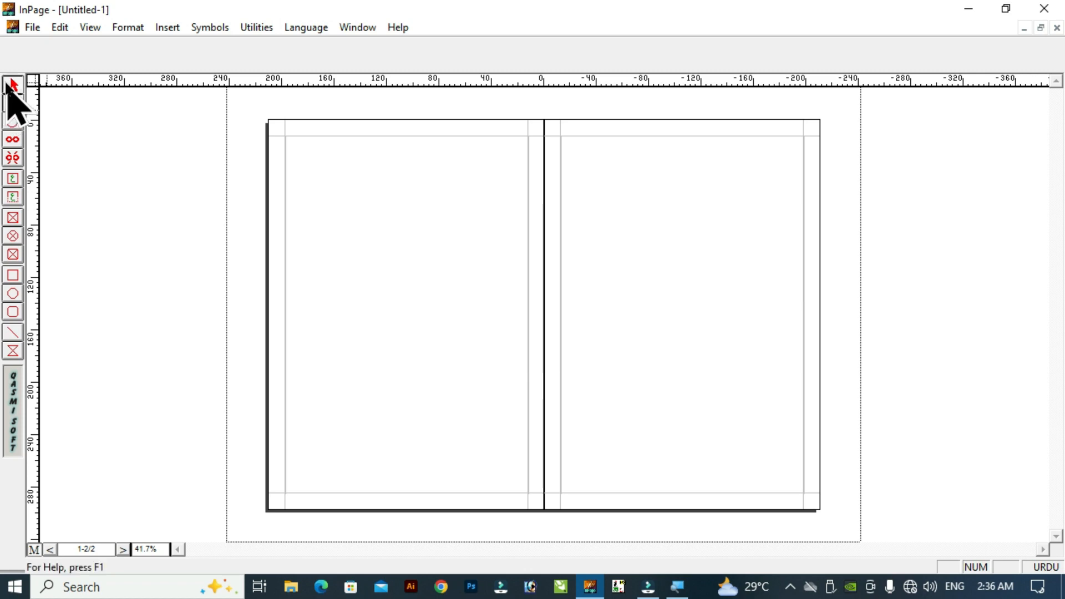
pyautogui.click(398, 196)
pyautogui.click(398, 196)
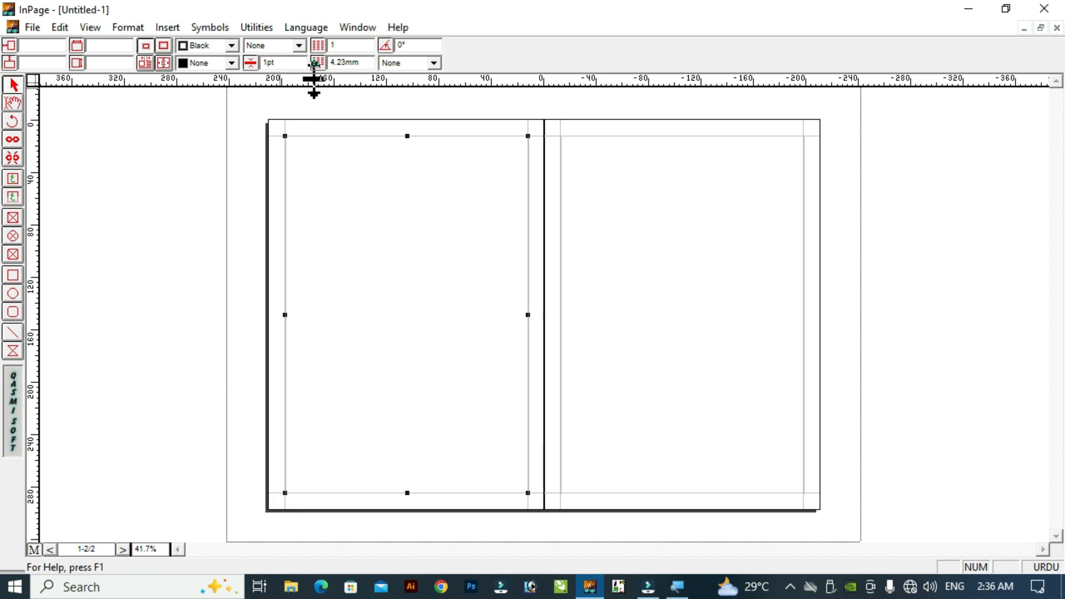
pyautogui.moveTo(283, 81); pyautogui.dragTo(271, 315)
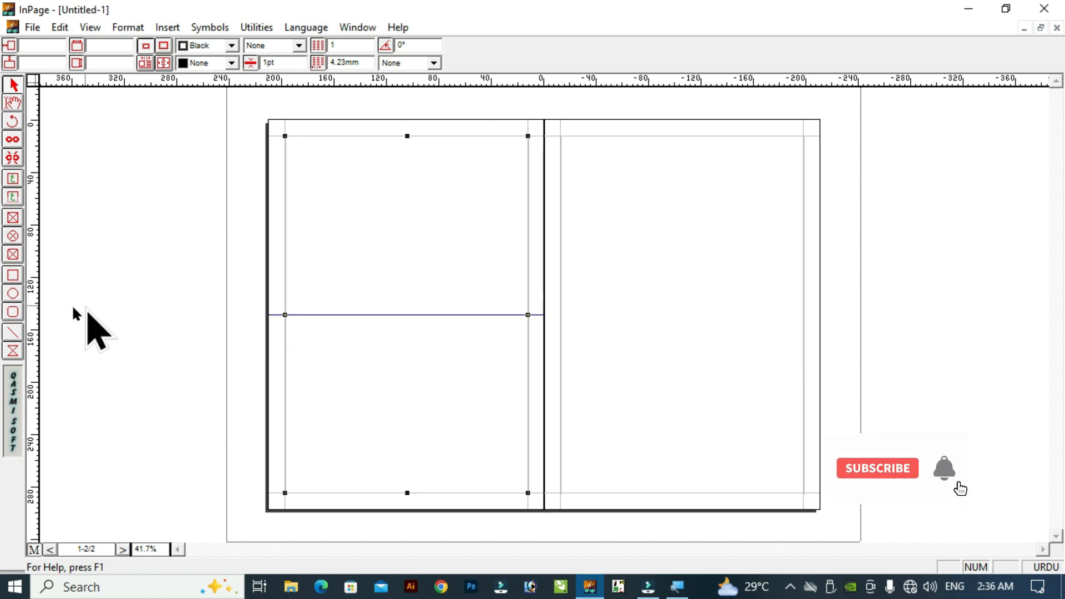
pyautogui.moveTo(161, 321); pyautogui.dragTo(411, 322)
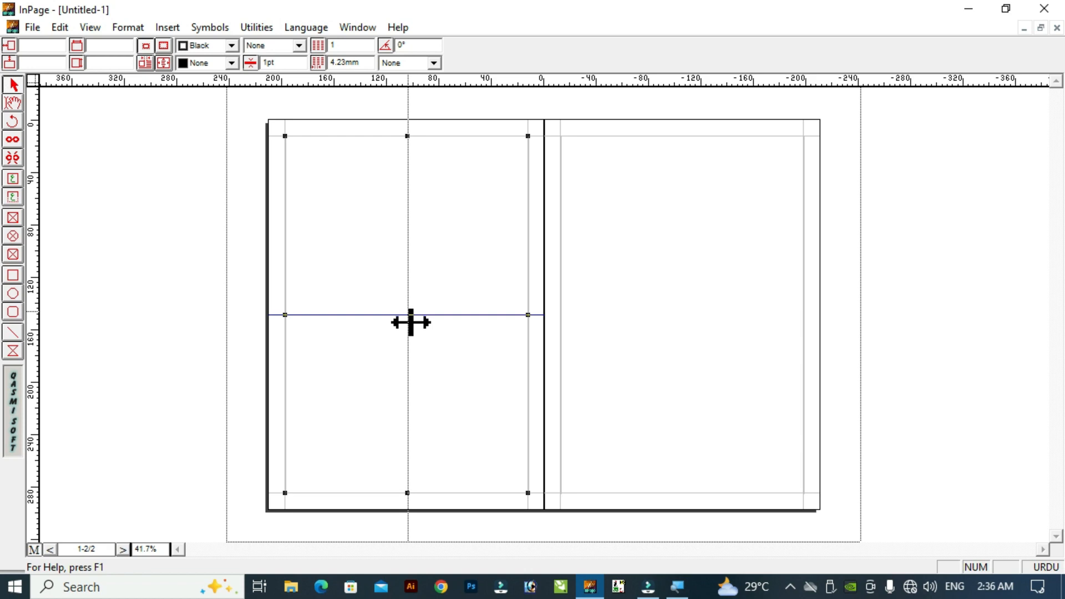
pyautogui.moveTo(411, 322); pyautogui.dragTo(410, 322)
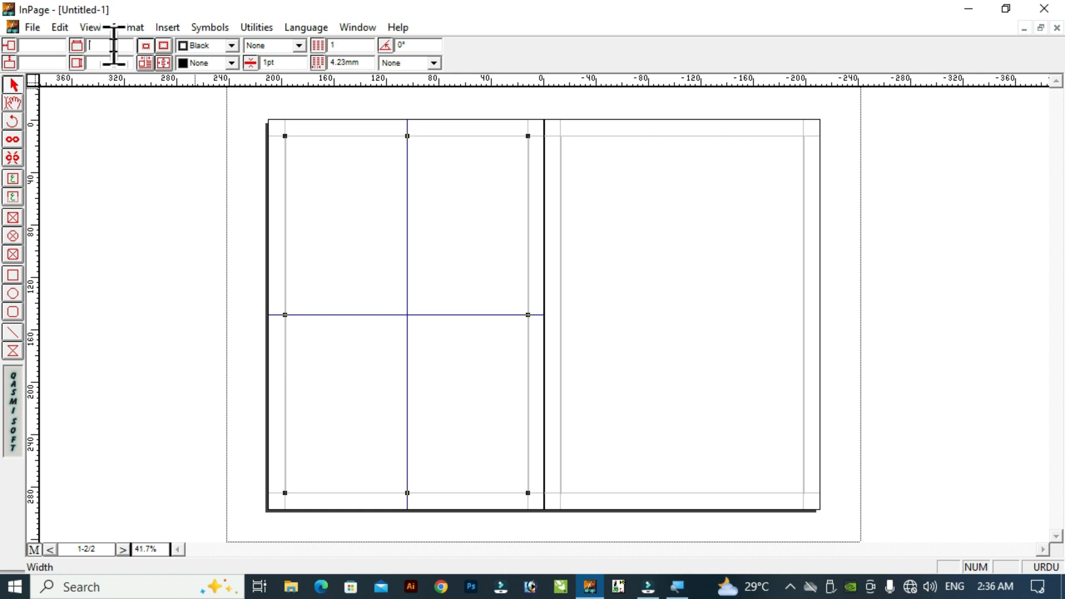
# Resize the left master text box to 6" wide by 203.2 mm high and centre it on the crossing guides
pyautogui.write('6')
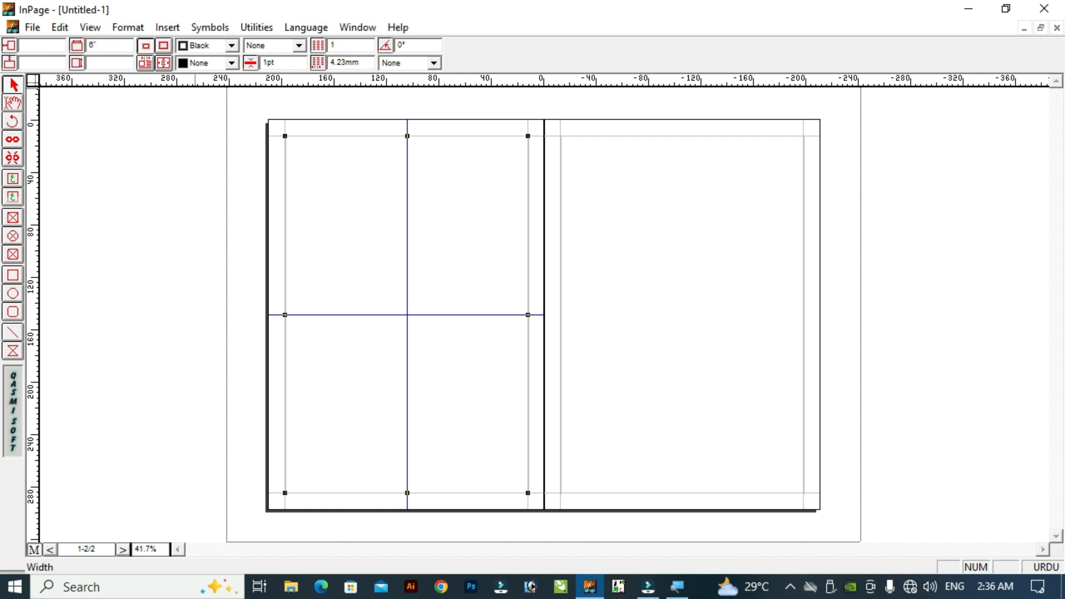
pyautogui.press('Return')
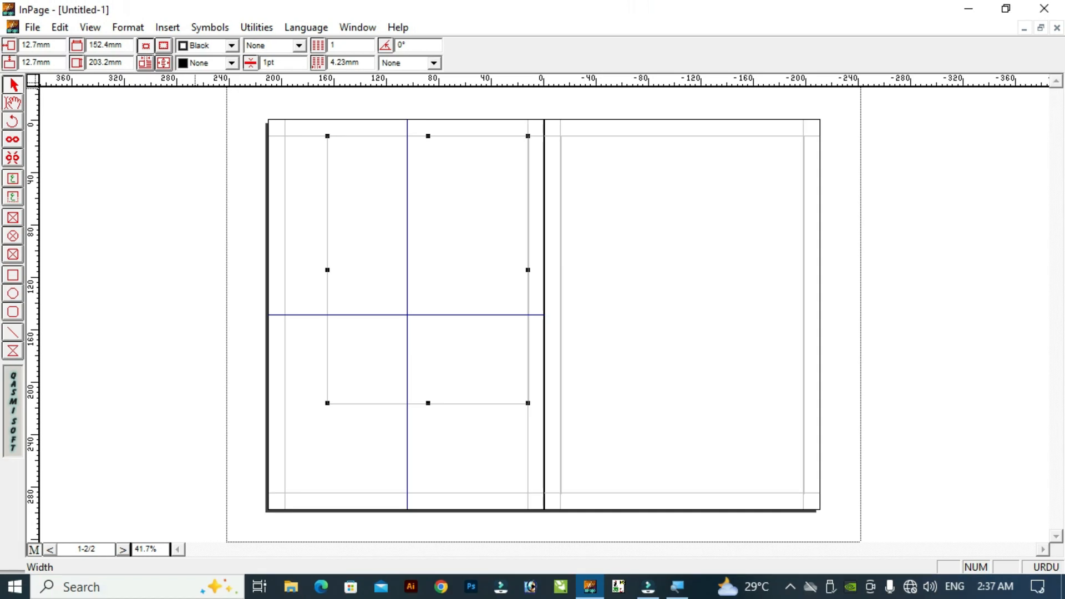
pyautogui.press('Left')
pyautogui.press('Left')
pyautogui.press('Left')
pyautogui.press('Left')
pyautogui.press('Left')
pyautogui.press('Left')
pyautogui.press('Left')
pyautogui.press('Left')
pyautogui.press('Left')
pyautogui.press('Left')
pyautogui.press('Left')
pyautogui.press('Left')
pyautogui.press('Left')
pyautogui.press('Left')
pyautogui.press('Left')
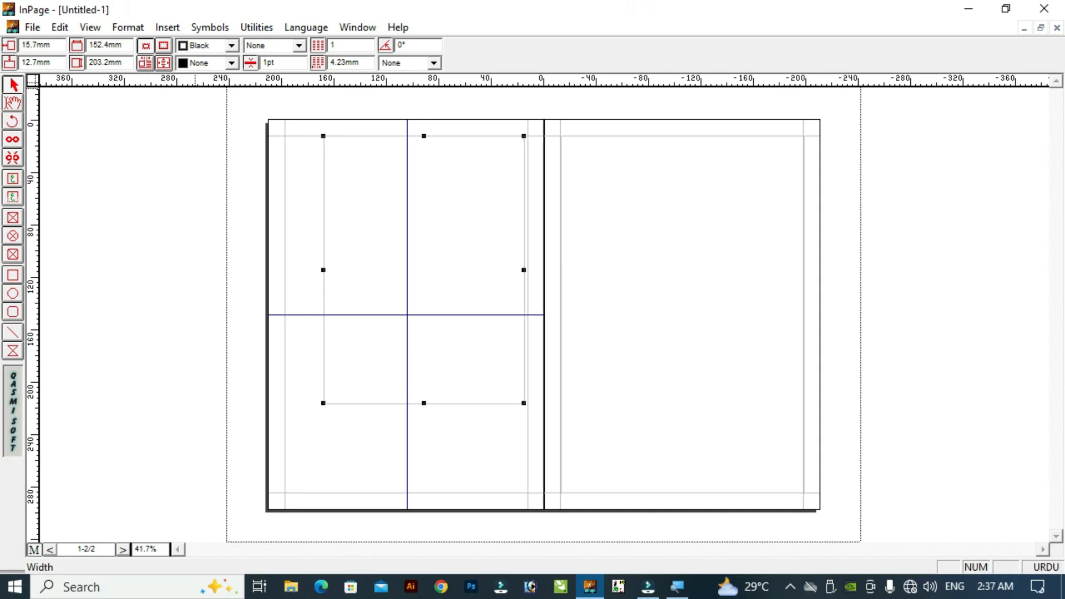
pyautogui.press('Left')
pyautogui.press('Down')
pyautogui.press('Down')
pyautogui.press('Down')
pyautogui.press('Down')
pyautogui.press('Down')
pyautogui.press('Down')
pyautogui.press('Down')
pyautogui.press('Down')
pyautogui.press('Down')
pyautogui.press('Down')
pyautogui.press('Down')
pyautogui.press('Down')
pyautogui.press('Down')
pyautogui.press('Down')
pyautogui.press('Down')
pyautogui.press('Down')
pyautogui.press('Down')
pyautogui.press('Down')
pyautogui.press('Down')
pyautogui.press('Down')
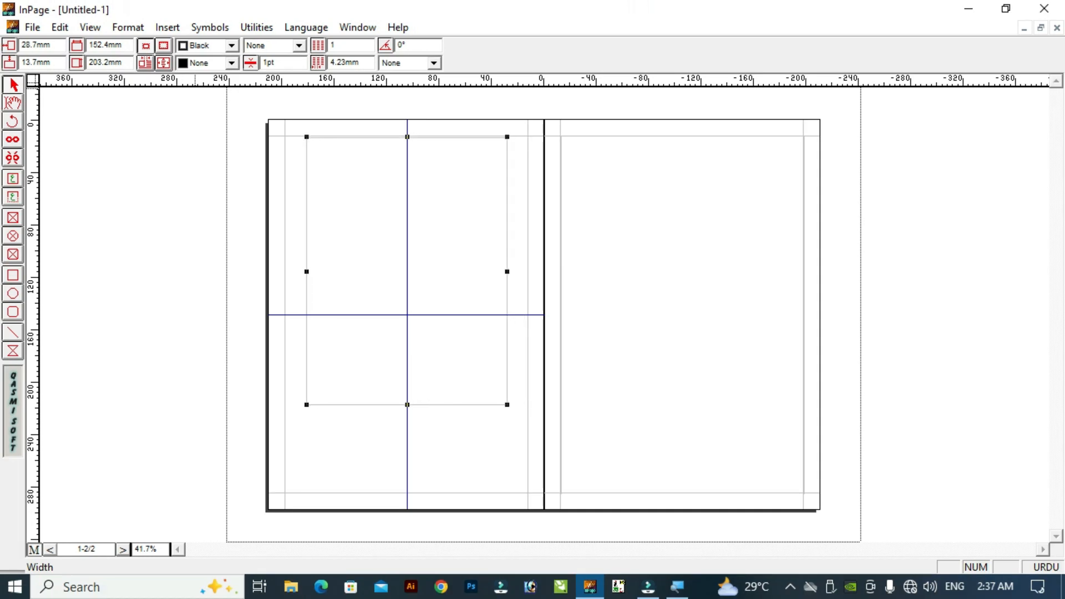
pyautogui.press('Down')
pyautogui.press('Down')
pyautogui.press('Down')
pyautogui.press('Down')
pyautogui.press('Down')
pyautogui.press('Down')
pyautogui.press('Down')
pyautogui.press('Down')
pyautogui.press('Down')
pyautogui.press('Down')
pyautogui.press('Down')
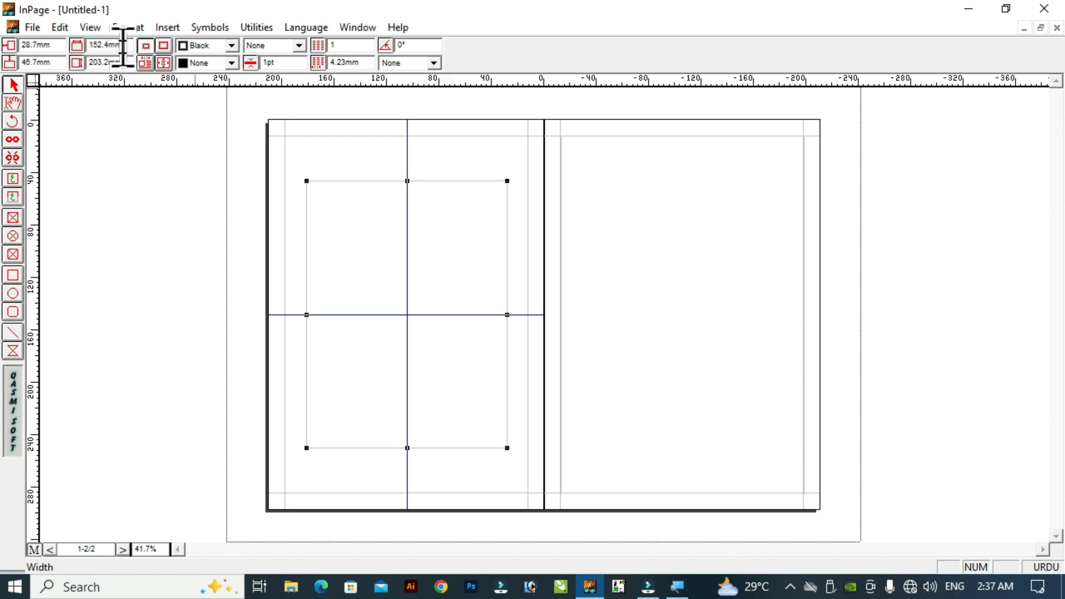
# Draw a horizontal line about 152 mm long just above the top edge of the left master text box
pyautogui.hotkey('ctrl', '1')
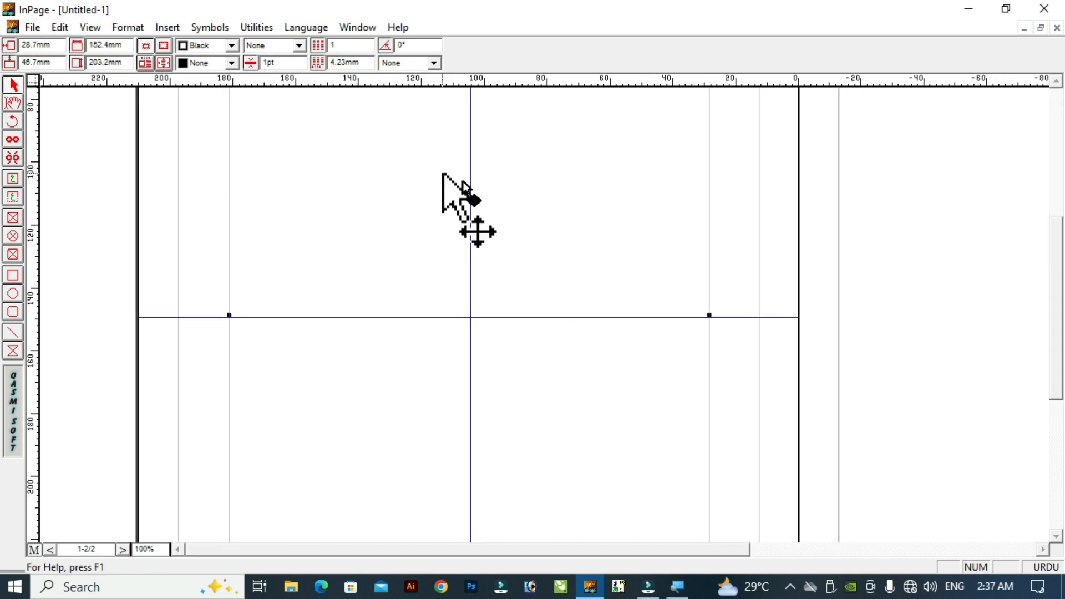
pyautogui.click(1056, 81)
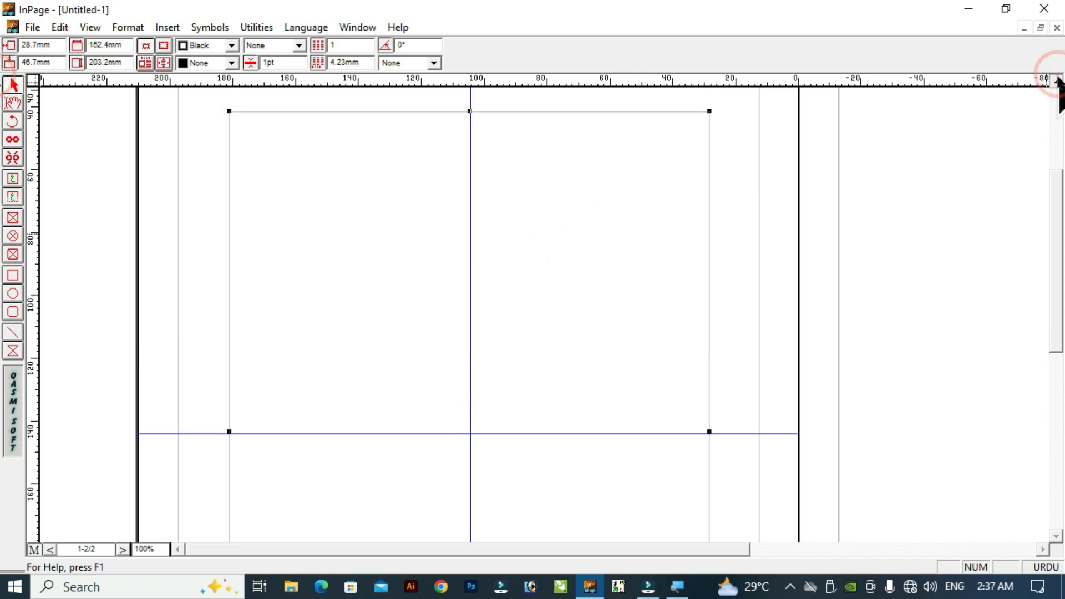
pyautogui.click(12, 333)
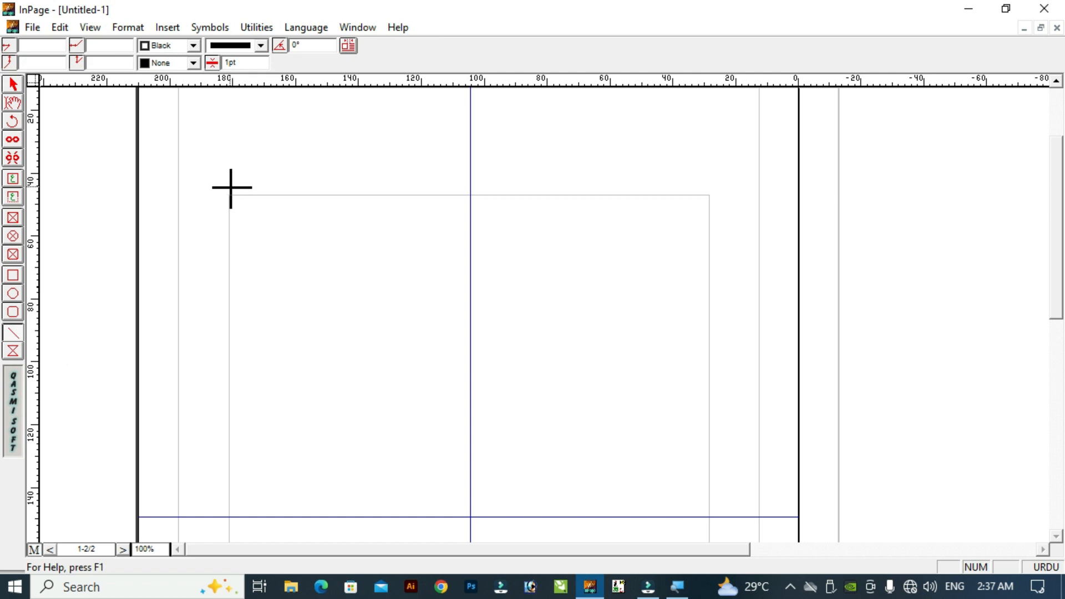
pyautogui.moveTo(232, 191); pyautogui.dragTo(708, 190)
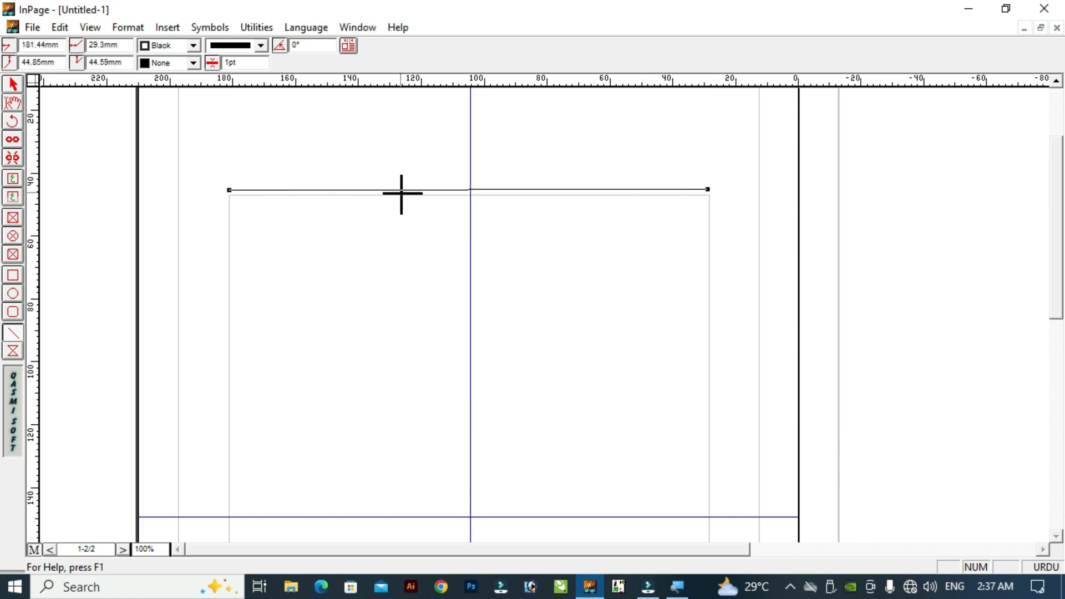
# Change the header line to a double-line style with a width of 4 pt
pyautogui.click(261, 46)
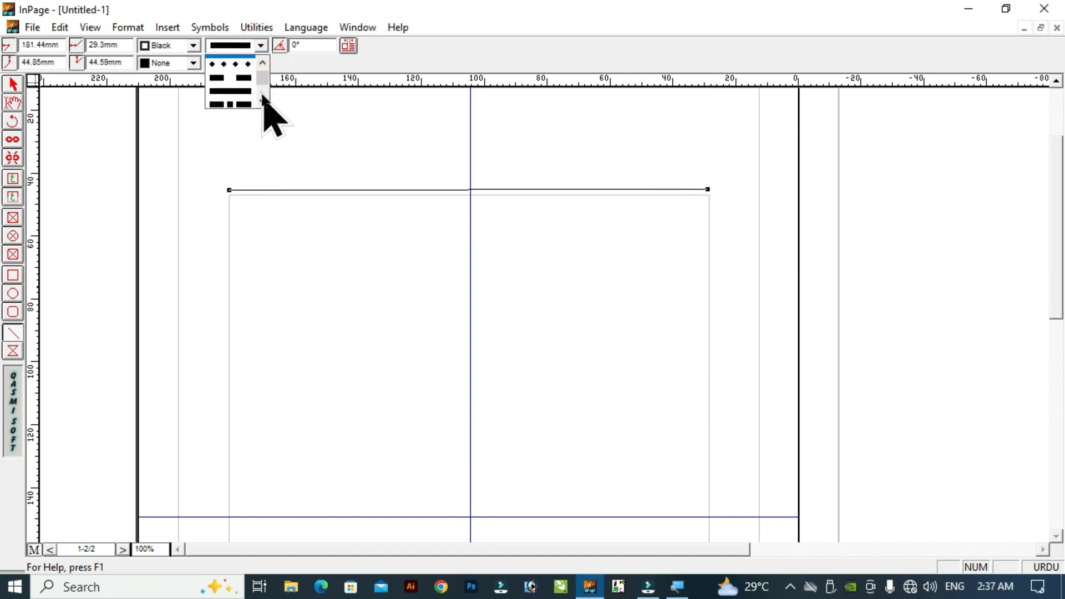
pyautogui.click(262, 100)
pyautogui.click(236, 86)
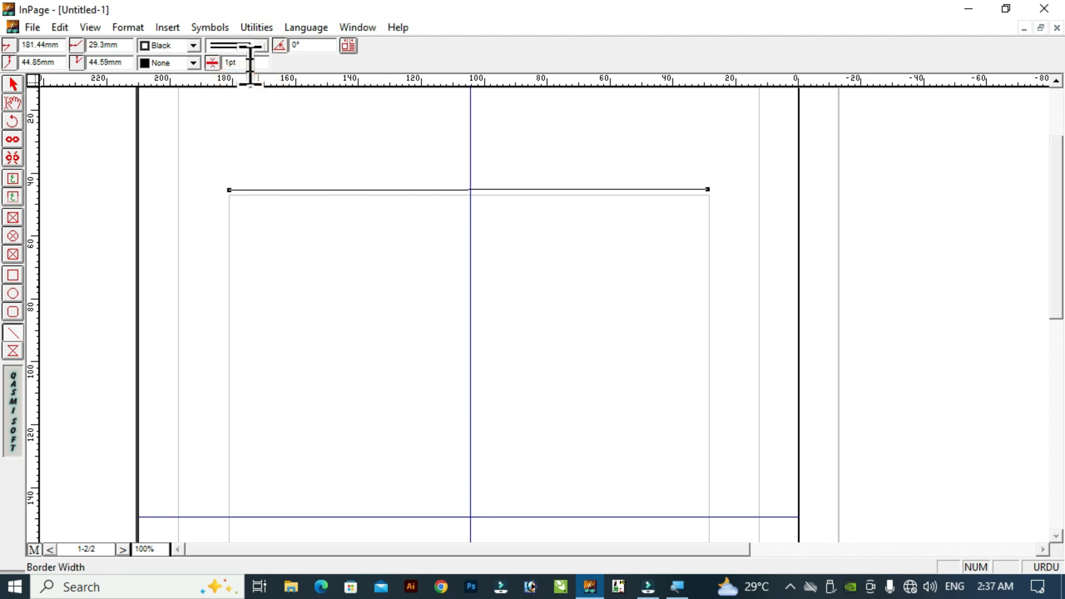
pyautogui.click(250, 65)
pyautogui.moveTo(256, 65); pyautogui.dragTo(199, 65)
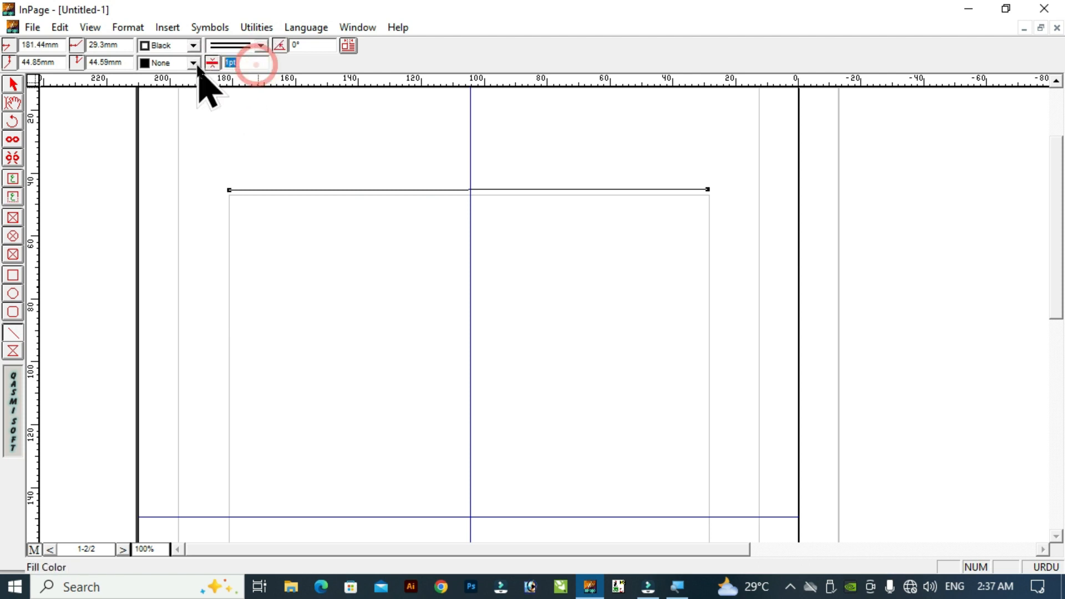
pyautogui.write('4')
pyautogui.press('Return')
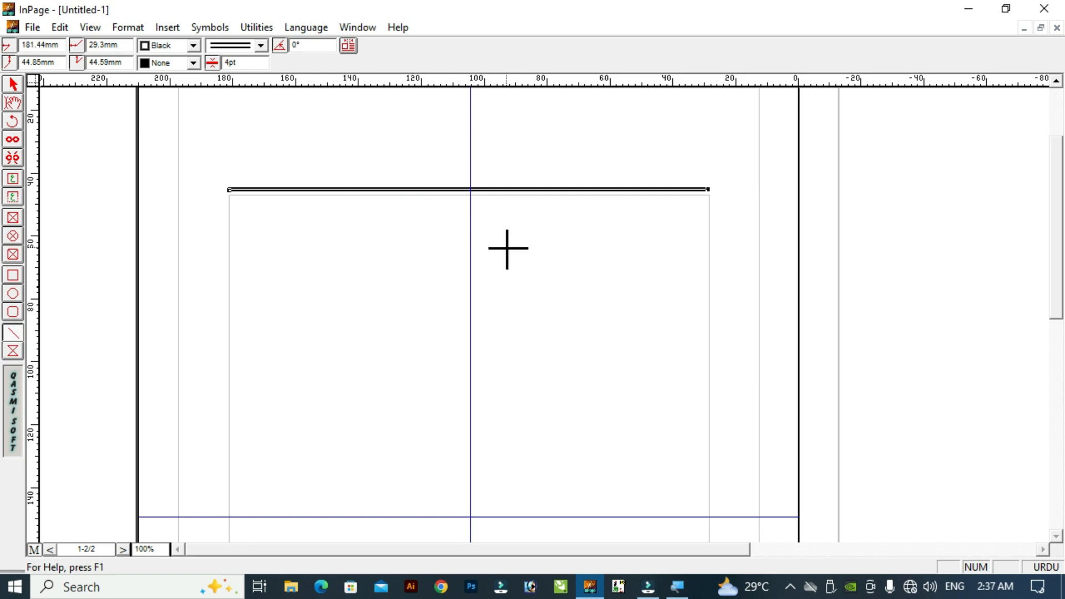
# Duplicate the double header line just below the original and set the copy's width to 2 pt
pyautogui.hotkey('ctrl', 'v')
pyautogui.press('Down')
pyautogui.press('Down')
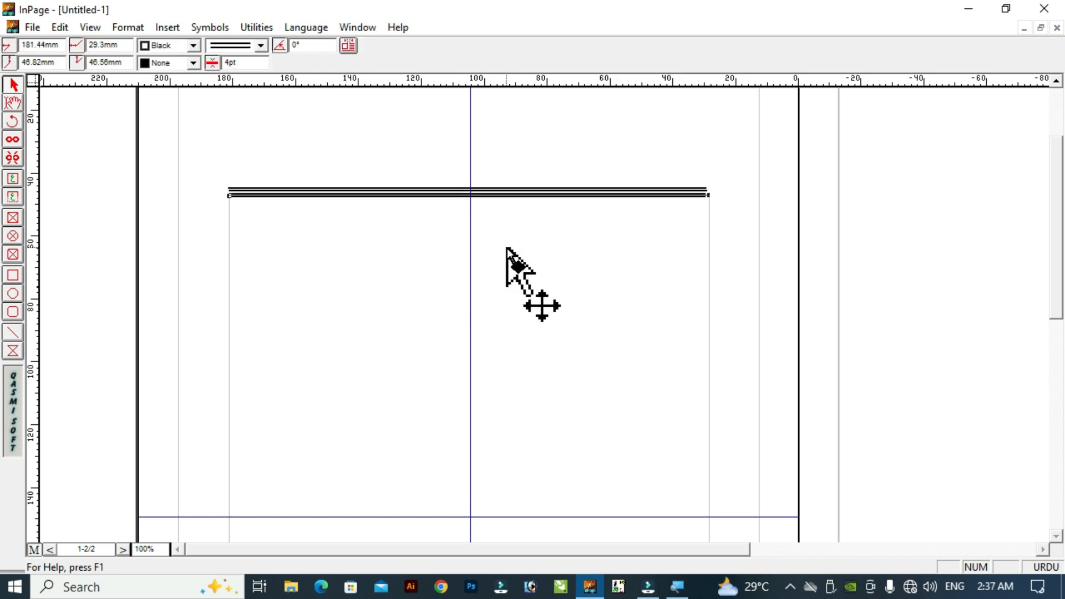
pyautogui.click(245, 60)
pyautogui.press('Return')
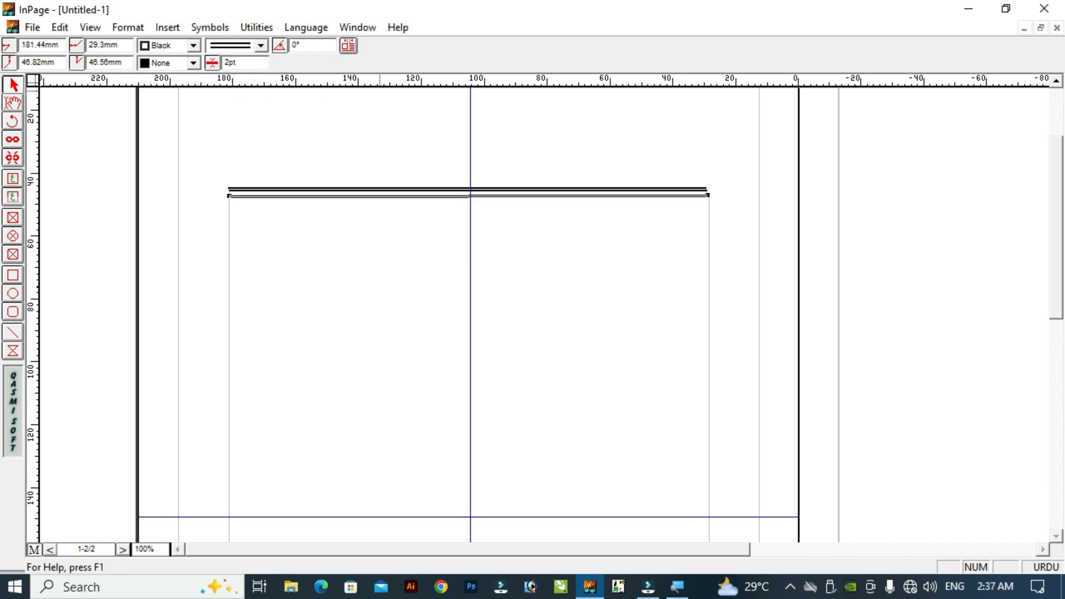
# Move the 2 pt double line down to just below the text box's bottom edge, at about 250.8 mm
pyautogui.press('Down')
pyautogui.press('Down')
pyautogui.press('Down')
pyautogui.press('Down')
pyautogui.press('Down')
pyautogui.press('Down')
pyautogui.press('Down')
pyautogui.press('Down')
pyautogui.press('Down')
pyautogui.press('Down')
pyautogui.press('Down')
pyautogui.press('Down')
pyautogui.press('Down')
pyautogui.press('Down')
pyautogui.press('Down')
pyautogui.press('Down')
pyautogui.press('Down')
pyautogui.press('Down')
pyautogui.press('Down')
pyautogui.press('Down')
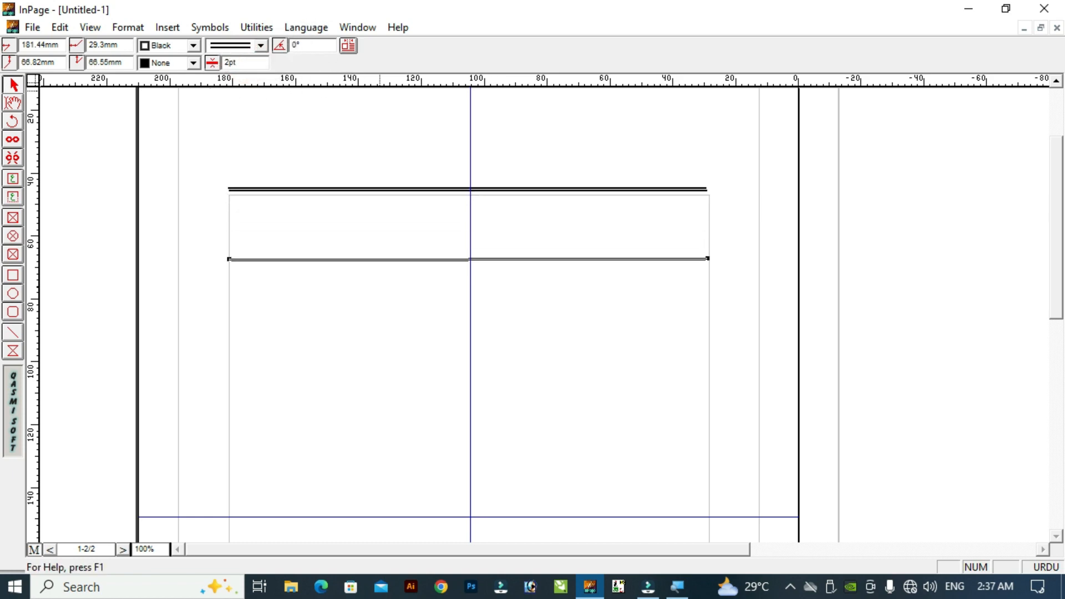
pyautogui.press('Down')
pyautogui.press('Down')
pyautogui.press('Down')
pyautogui.press('Down')
pyautogui.press('Down')
pyautogui.press('Down')
pyautogui.press('Down')
pyautogui.press('Down')
pyautogui.press('Down')
pyautogui.press('Down')
pyautogui.press('Down')
pyautogui.press('Down')
pyautogui.press('Down')
pyautogui.press('Down')
pyautogui.press('Down')
pyautogui.press('Down')
pyautogui.press('Down')
pyautogui.press('Down')
pyautogui.press('Down')
pyautogui.press('Down')
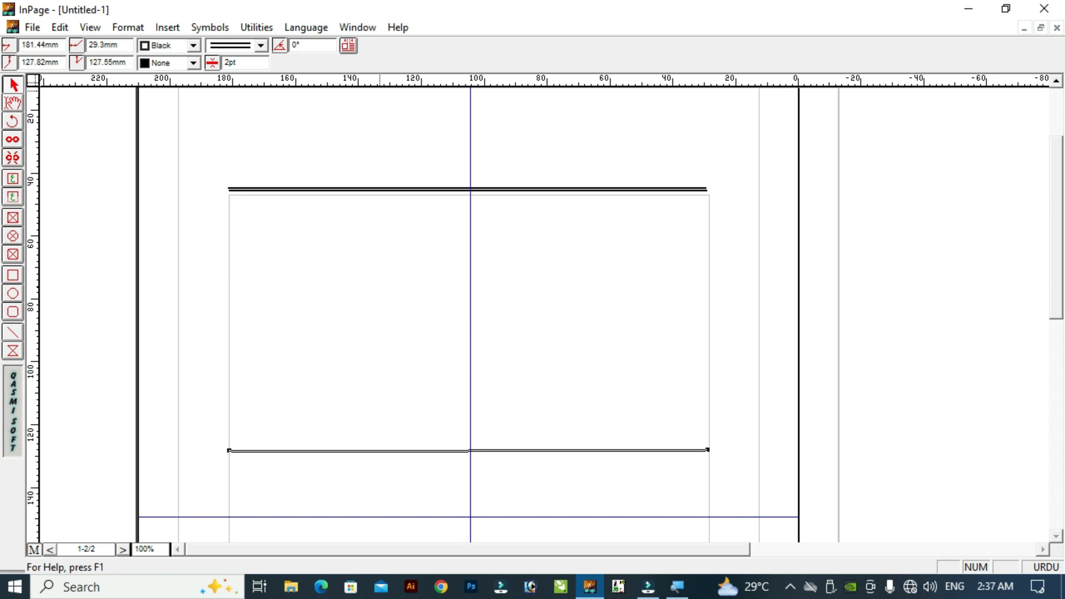
pyautogui.press('Down')
pyautogui.press('Down')
pyautogui.press('Down')
pyautogui.press('Down')
pyautogui.press('Down')
pyautogui.press('Down')
pyautogui.press('Down')
pyautogui.press('Down')
pyautogui.press('Down')
pyautogui.press('Down')
pyautogui.press('Down')
pyautogui.press('Down')
pyautogui.press('Down')
pyautogui.press('Down')
pyautogui.press('Down')
pyautogui.press('Down')
pyautogui.press('Down')
pyautogui.press('Down')
pyautogui.press('Down')
pyautogui.press('Down')
pyautogui.press('Down')
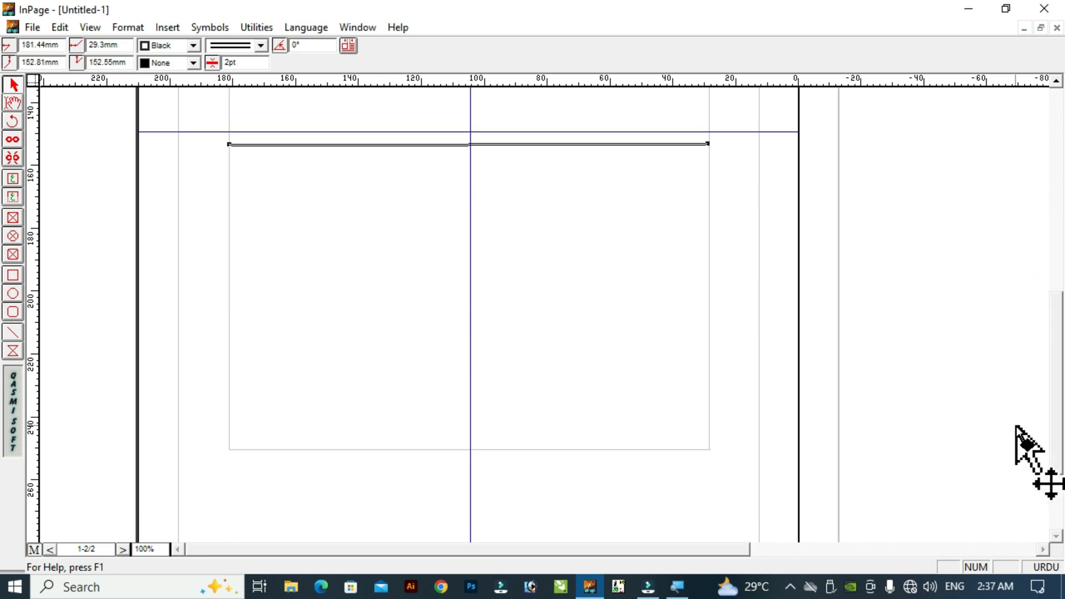
pyautogui.press('Down')
pyautogui.press('Down')
pyautogui.press('Down')
pyautogui.press('Down')
pyautogui.press('Down')
pyautogui.press('Down')
pyautogui.press('Down')
pyautogui.press('Down')
pyautogui.press('Down')
pyautogui.press('Down')
pyautogui.press('Down')
pyautogui.press('Down')
pyautogui.press('Down')
pyautogui.press('Down')
pyautogui.press('Down')
pyautogui.press('Down')
pyautogui.press('Down')
pyautogui.press('Down')
pyautogui.press('Down')
pyautogui.press('Down')
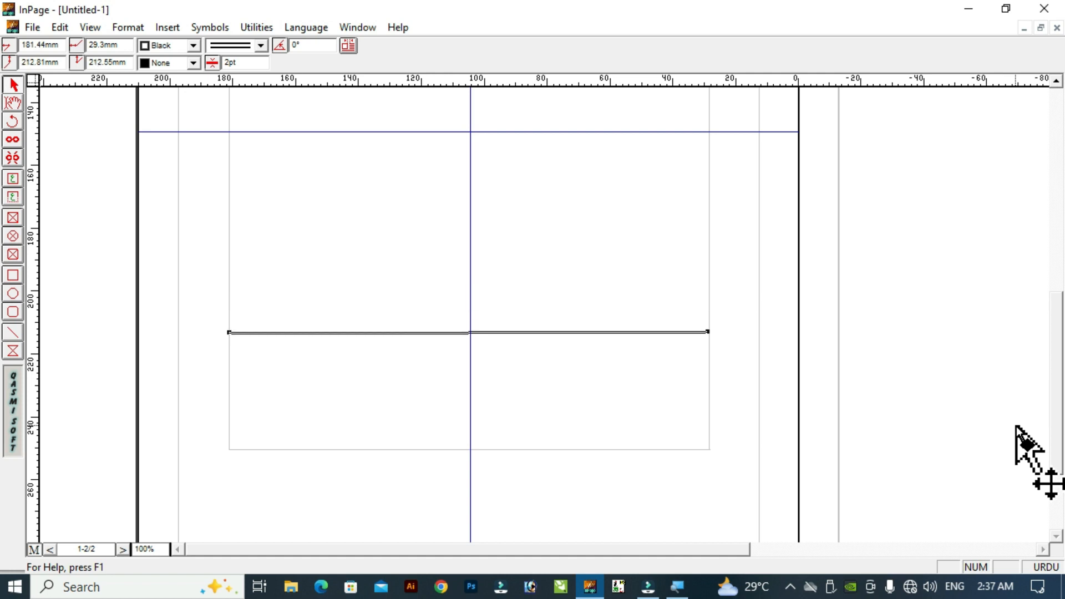
# Draw a title text box about 46 mm wide above the right end of the left master page's header line
pyautogui.moveTo(1059, 406); pyautogui.dragTo(1059, 101)
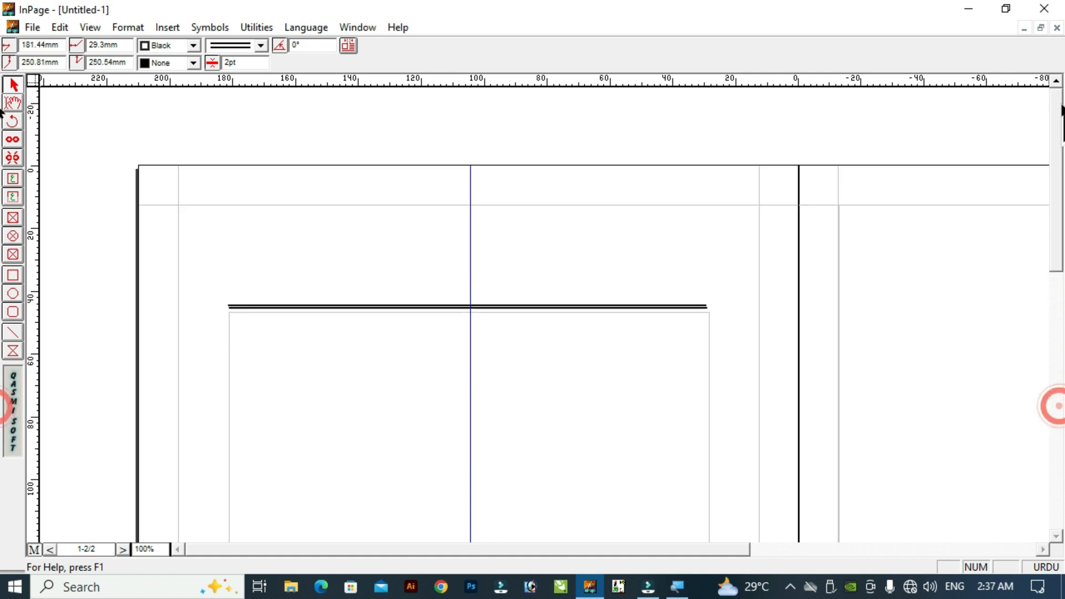
pyautogui.click(14, 195)
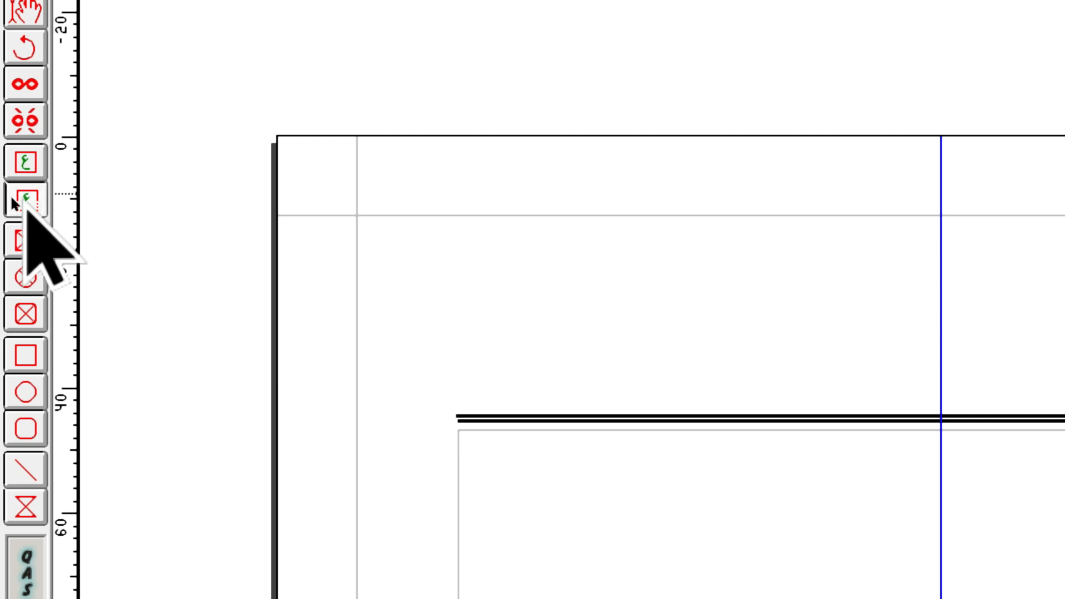
pyautogui.click(13, 201)
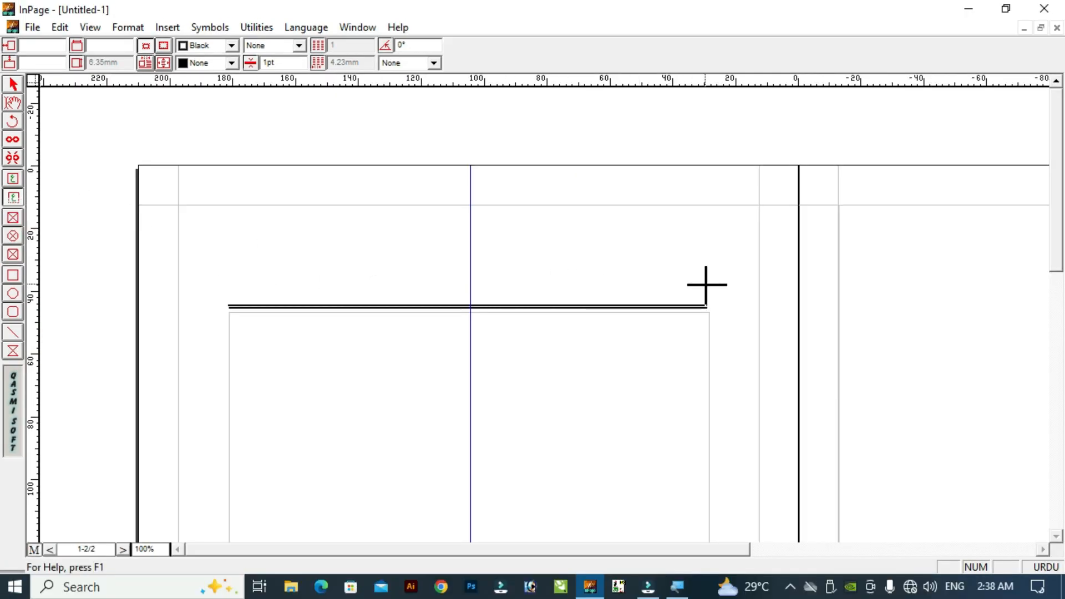
pyautogui.moveTo(704, 283); pyautogui.dragTo(560, 307)
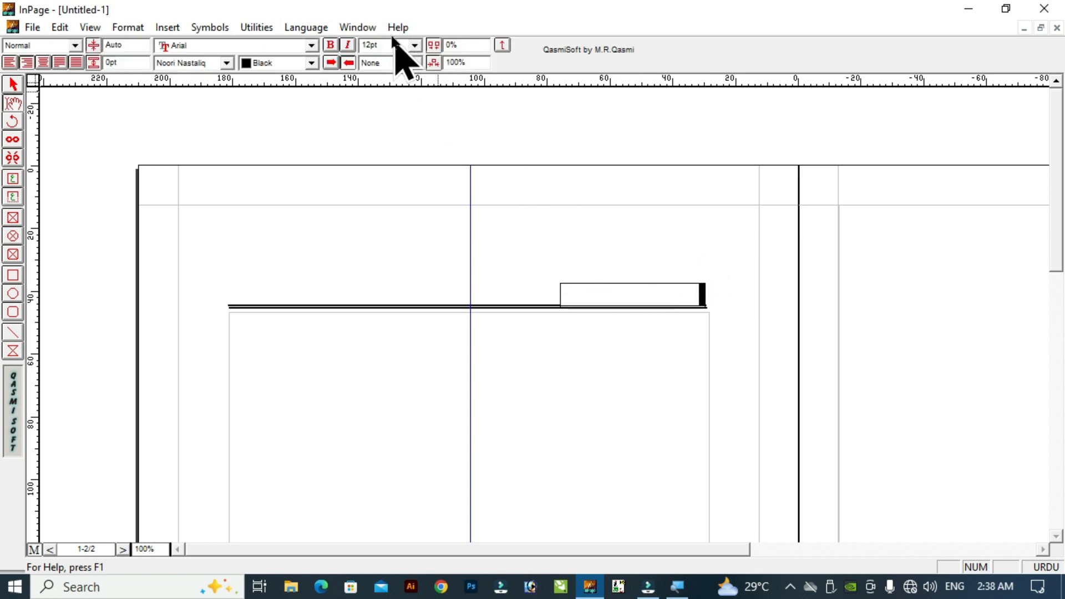
# Set the title box's text size to 14 pt and centre its alignment
pyautogui.click(415, 45)
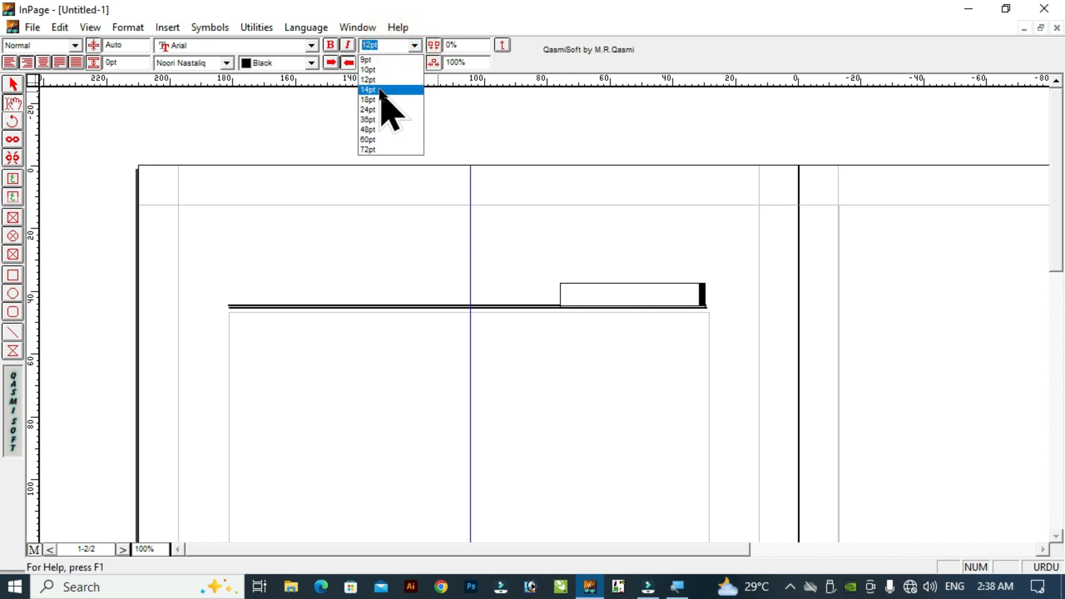
pyautogui.click(382, 90)
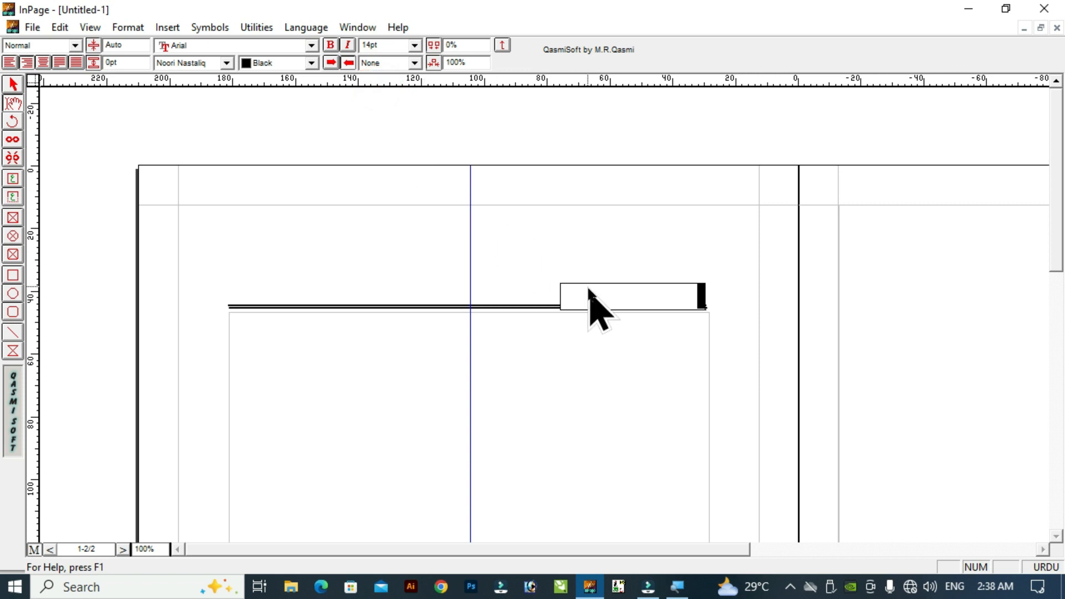
pyautogui.hotkey('ctrl', 'shift', 'c')
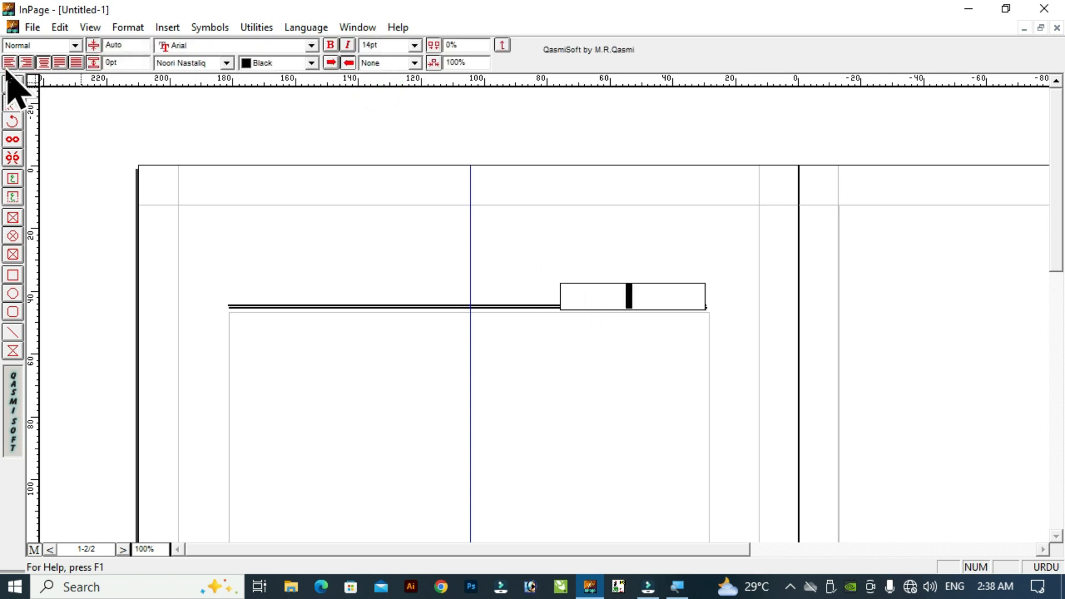
# Move the title box up to a vertical position of 35.44 mm so it sits just above the header line
pyautogui.click(12, 85)
pyautogui.click(601, 289)
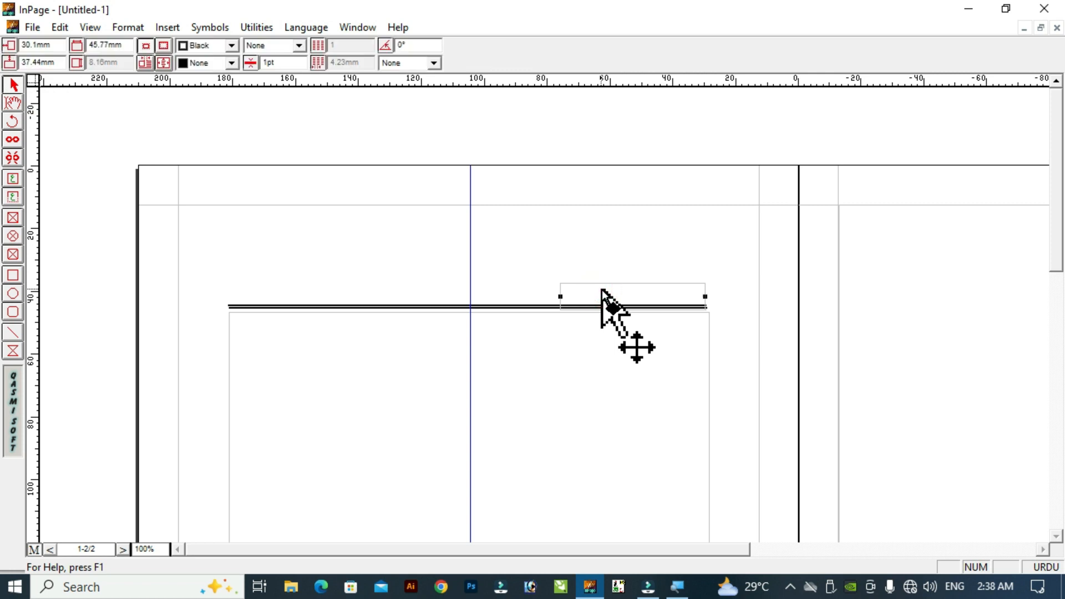
pyautogui.press('Up')
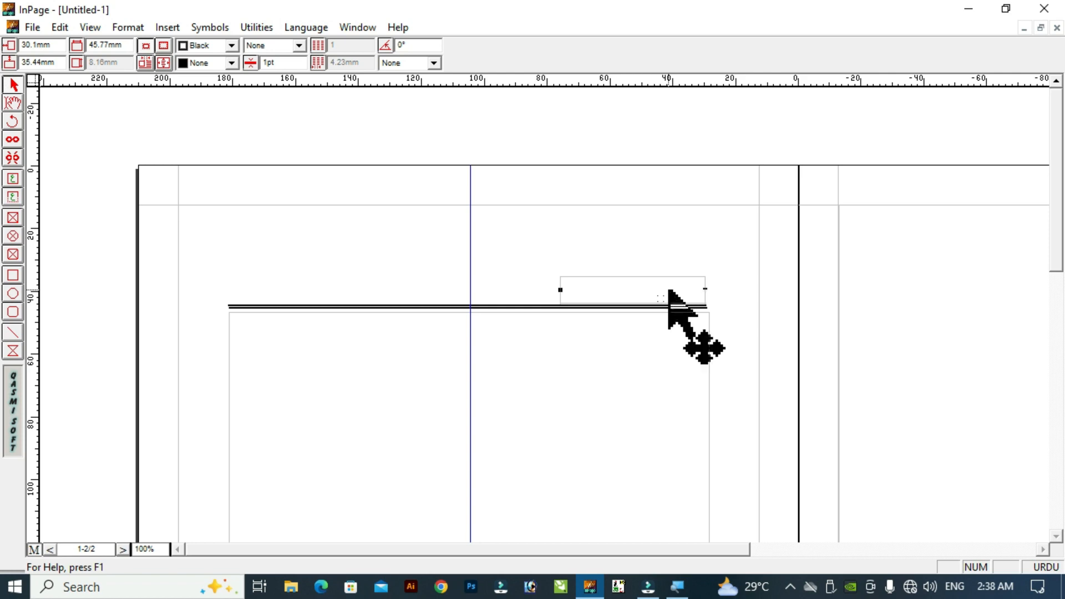
# Duplicate the title box twice along the header line, one copy in the middle and one at the left end at 136.1 mm
pyautogui.moveTo(669, 291); pyautogui.dragTo(666, 291)
pyautogui.press('Left')
pyautogui.press('Left')
pyautogui.press('Left')
pyautogui.press('Left')
pyautogui.press('Left')
pyautogui.press('Left')
pyautogui.press('Left')
pyautogui.press('Left')
pyautogui.press('Left')
pyautogui.press('Left')
pyautogui.press('Left')
pyautogui.press('Left')
pyautogui.press('Left')
pyautogui.press('Left')
pyautogui.press('Left')
pyautogui.press('Left')
pyautogui.press('Left')
pyautogui.press('Left')
pyautogui.press('Left')
pyautogui.press('Left')
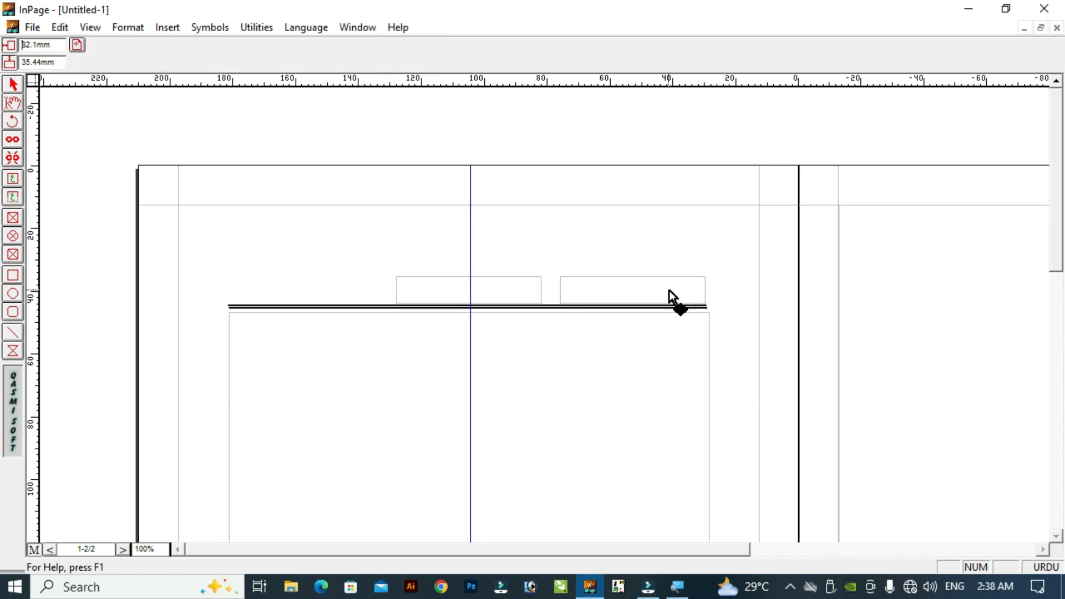
pyautogui.press('Left')
pyautogui.press('Left')
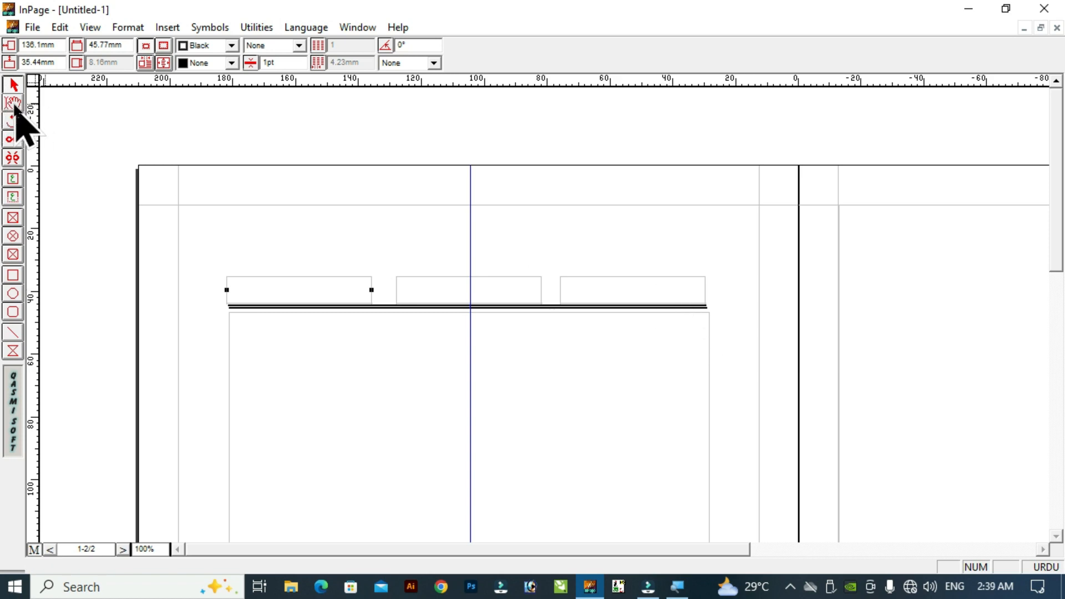
# Enter the book title "مُسند امام احمد بن حنبل، مترجم" in the title box at the header line's right end
pyautogui.click(13, 104)
pyautogui.click(612, 283)
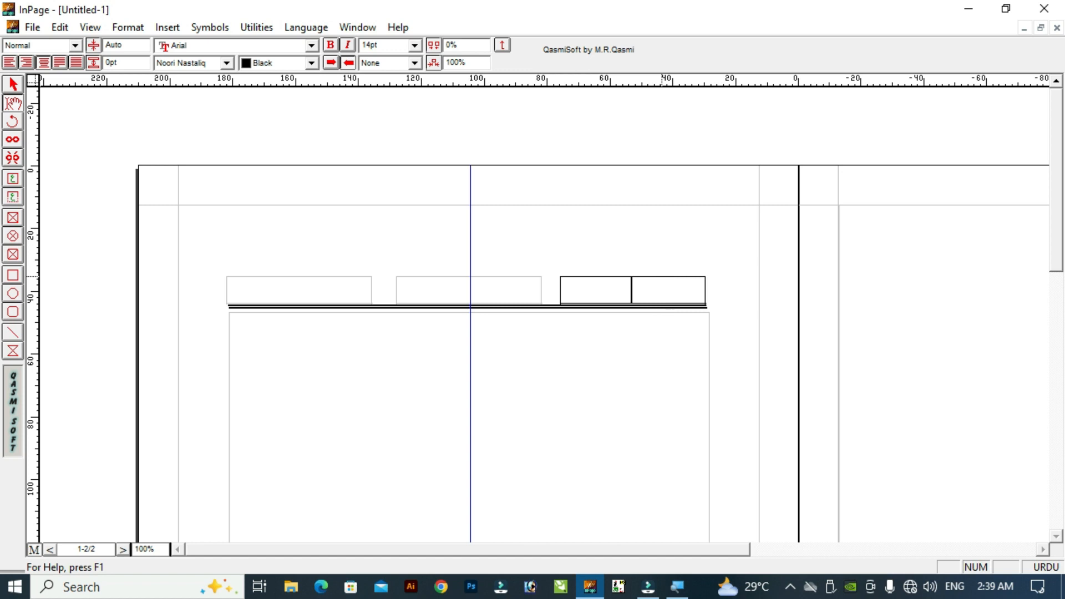
pyautogui.write('ند امام احمد بن ح')
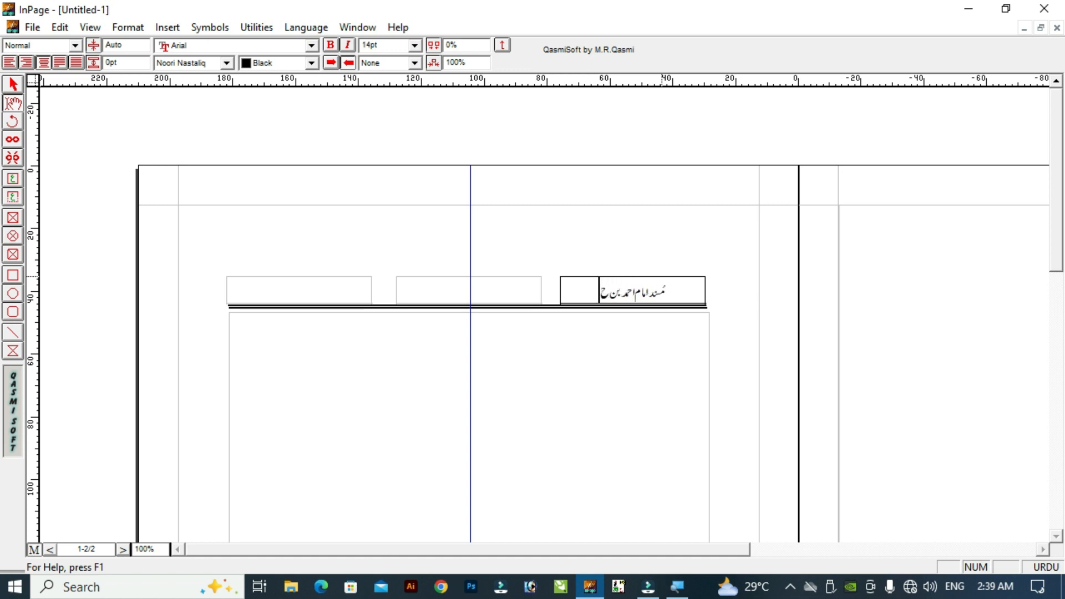
pyautogui.write('،متر')
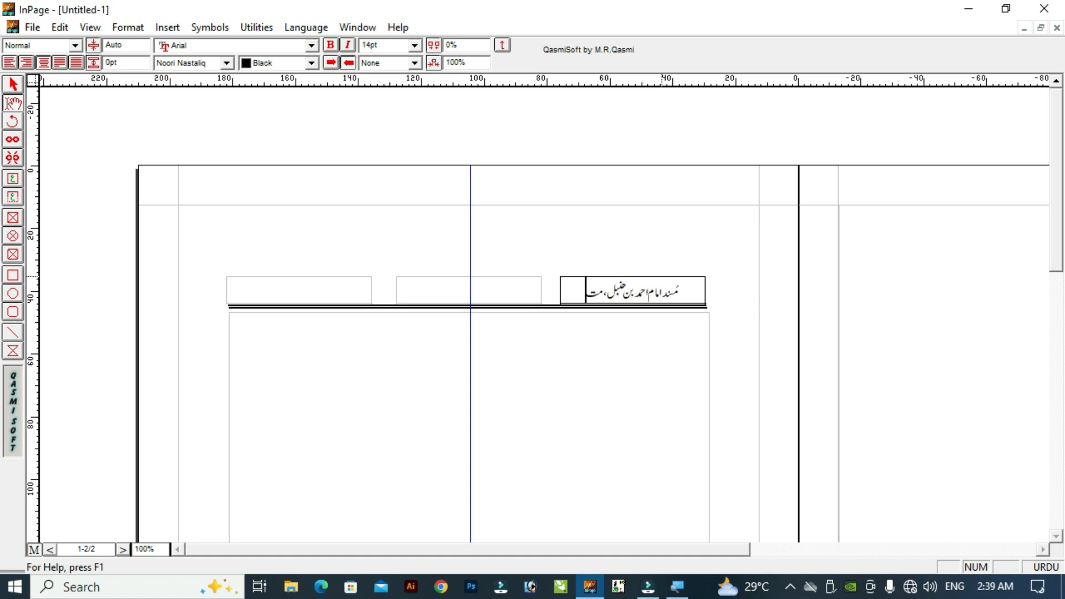
pyautogui.write('جم')
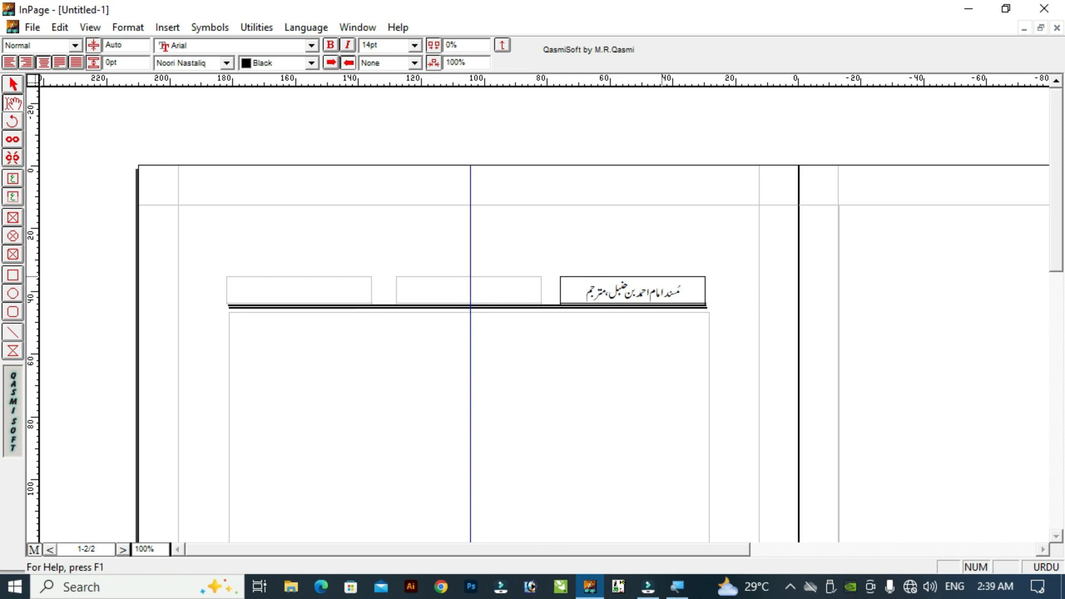
# Enter "مسند الخلفاء الرشادین" in the title box at the header line's left end and set its font to Unwan
pyautogui.click(321, 287)
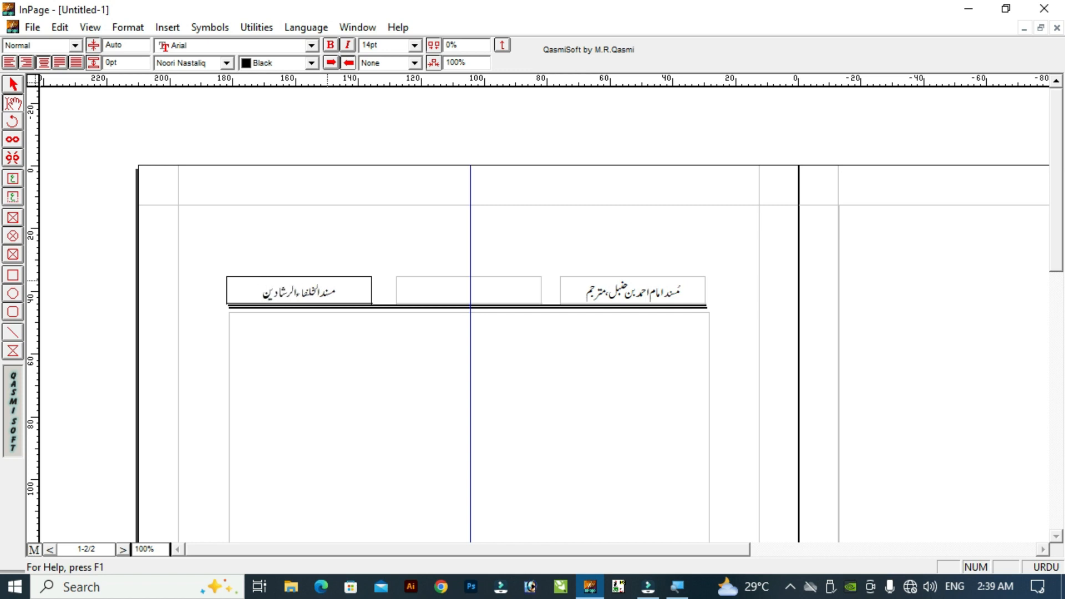
pyautogui.moveTo(261, 291); pyautogui.dragTo(336, 291)
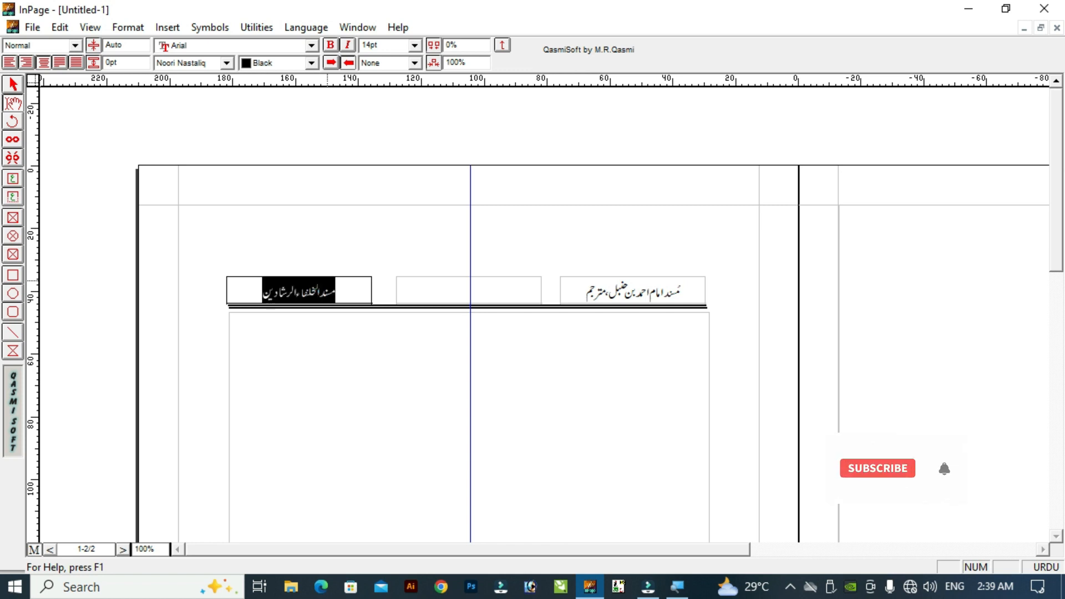
pyautogui.click(226, 62)
pyautogui.moveTo(311, 94); pyautogui.dragTo(249, 159)
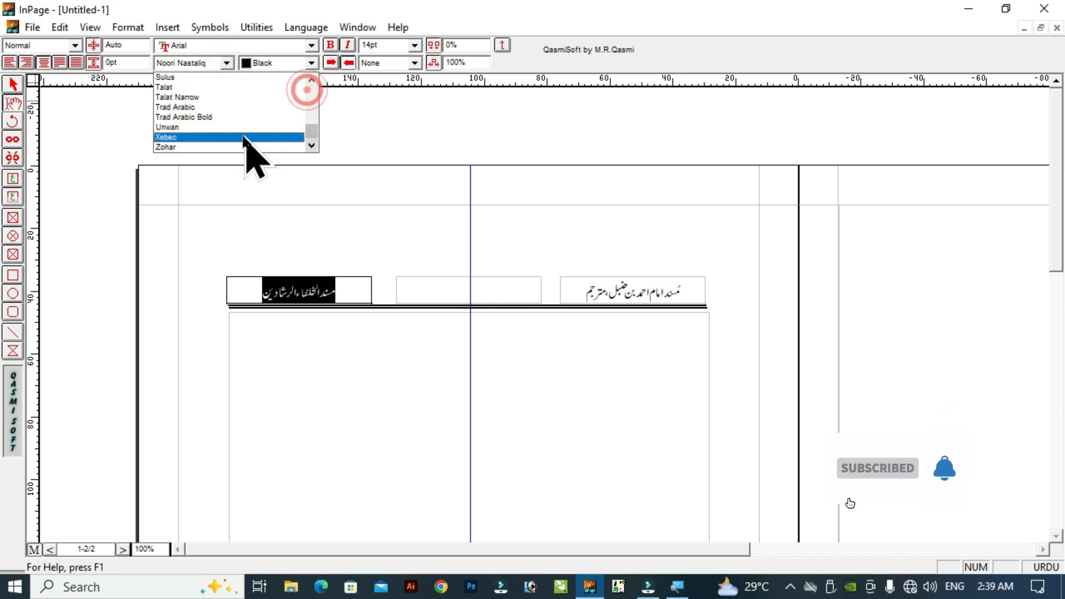
pyautogui.click(237, 124)
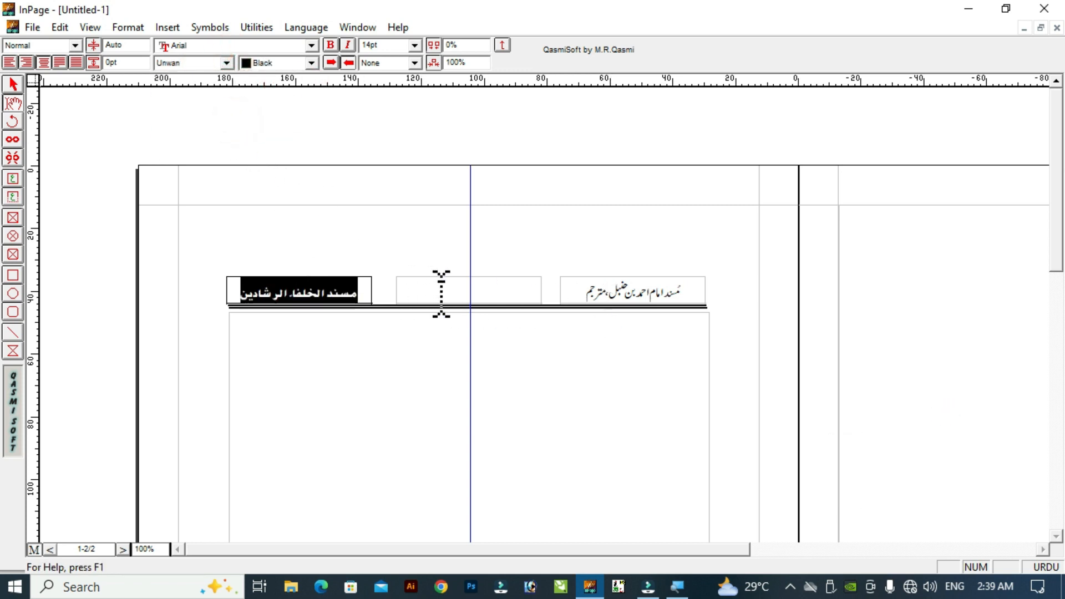
# Enter the label "صفحہ نمبر" with an automatic page number in the middle title box
pyautogui.click(483, 283)
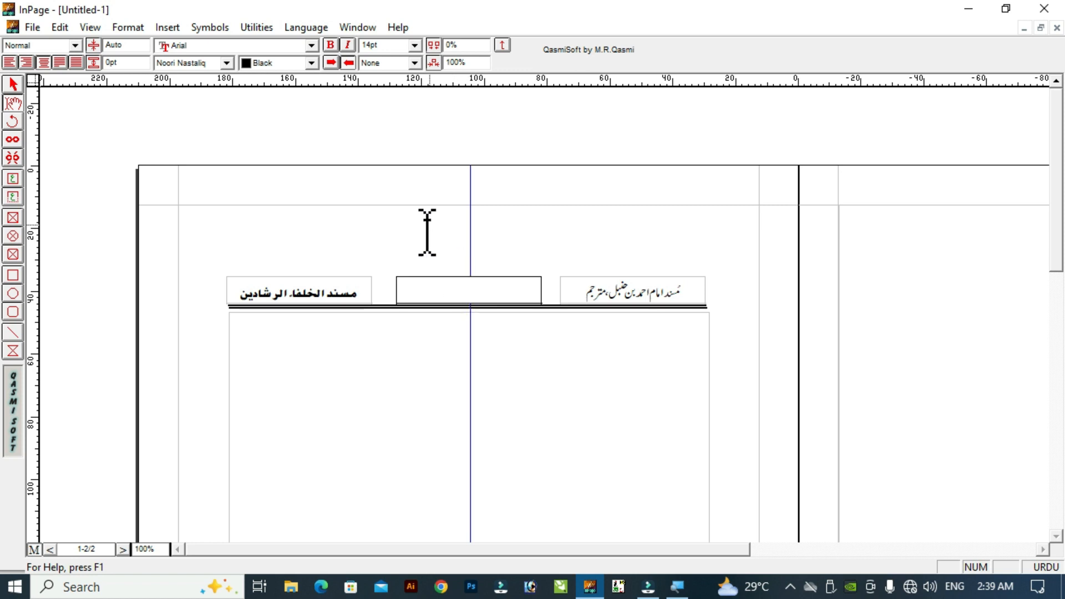
pyautogui.click(172, 27)
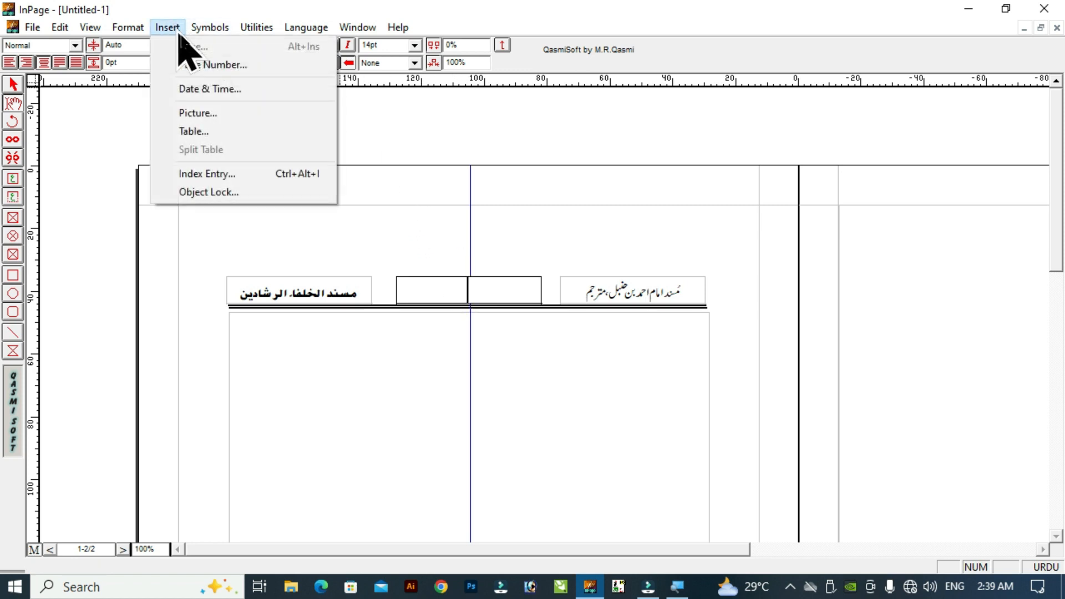
pyautogui.click(211, 65)
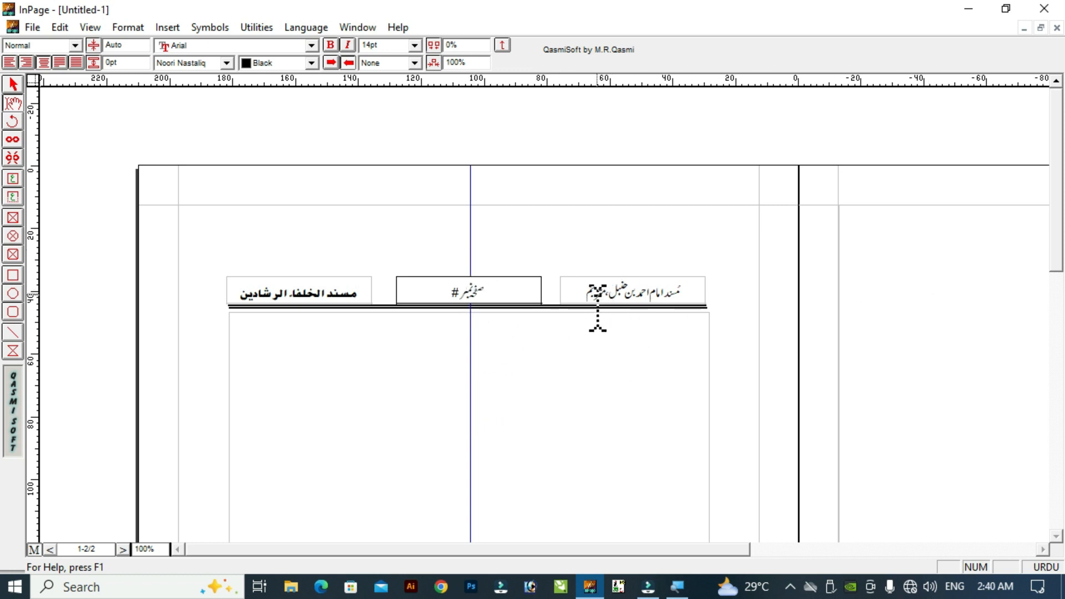
# Add vertical and horizontal guides through the centre of the right master page and delete that page's default text box
pyautogui.press('F5')
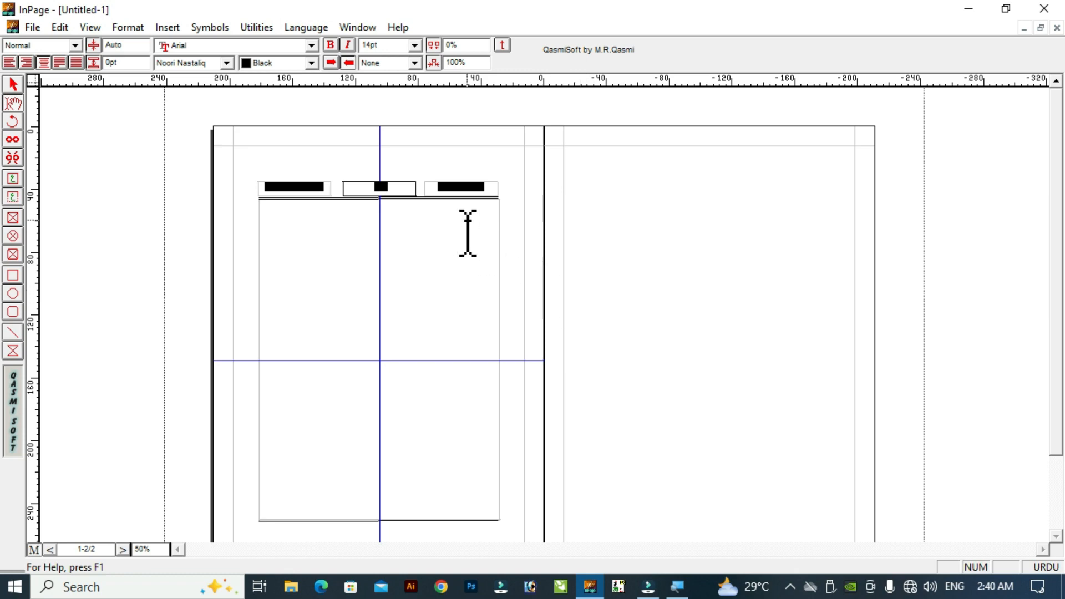
pyautogui.press('F6')
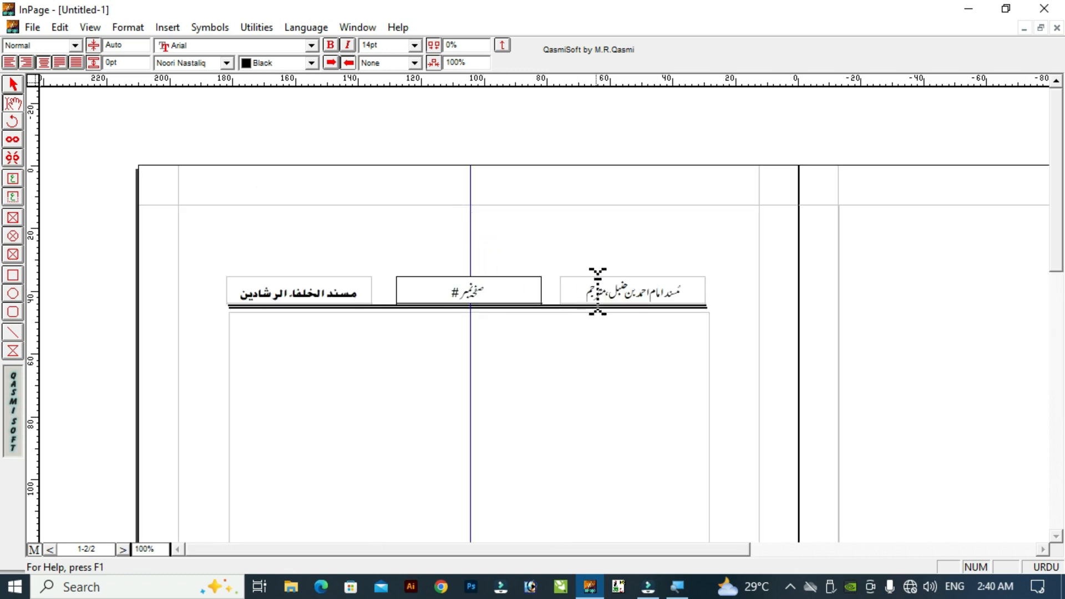
pyautogui.press('F5')
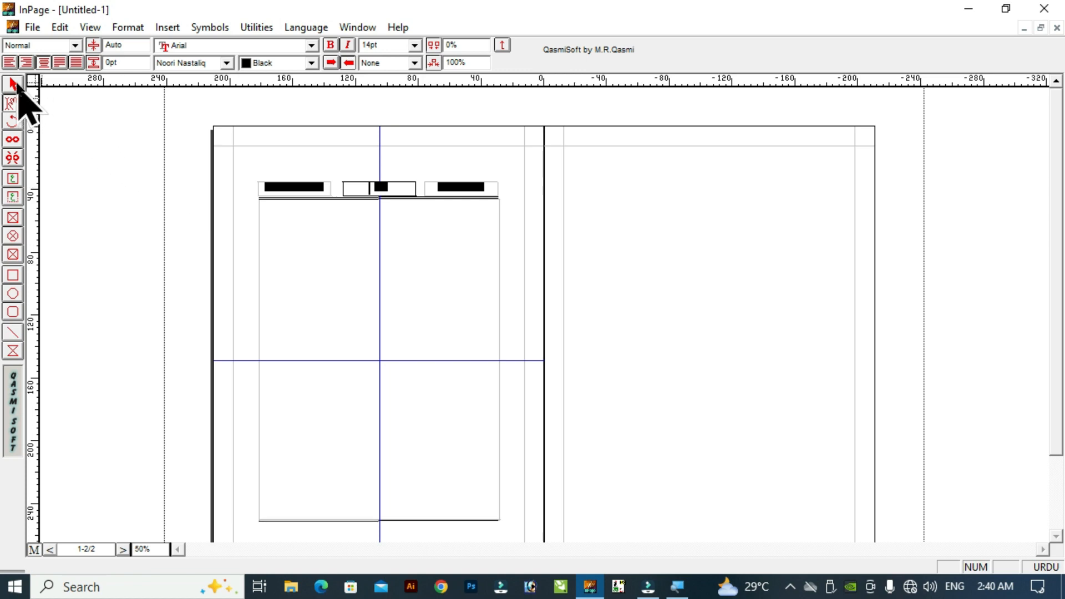
pyautogui.click(13, 84)
pyautogui.click(690, 336)
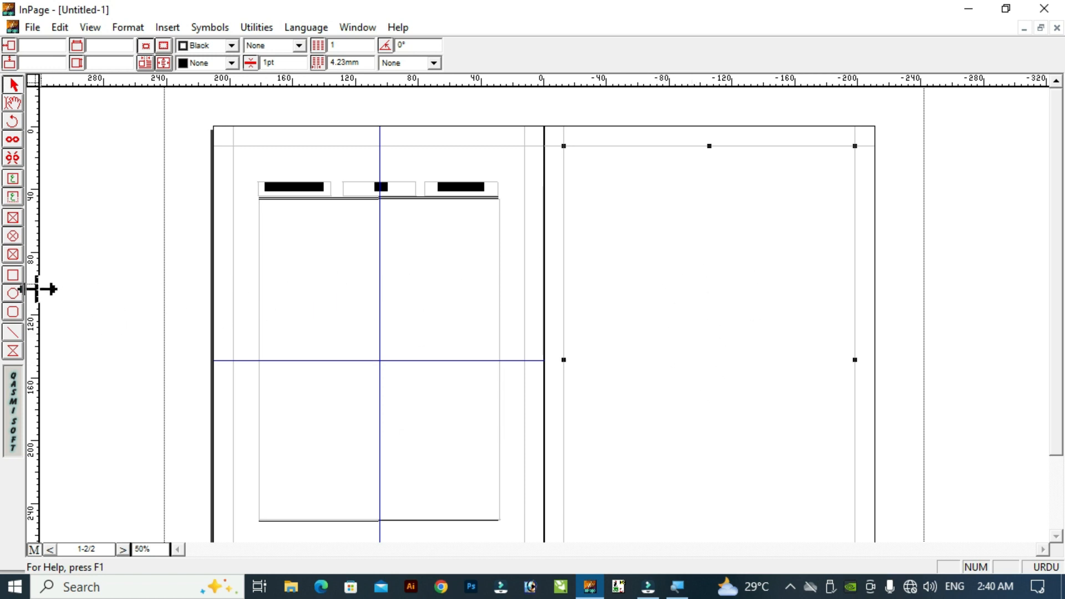
pyautogui.moveTo(36, 294); pyautogui.dragTo(709, 310)
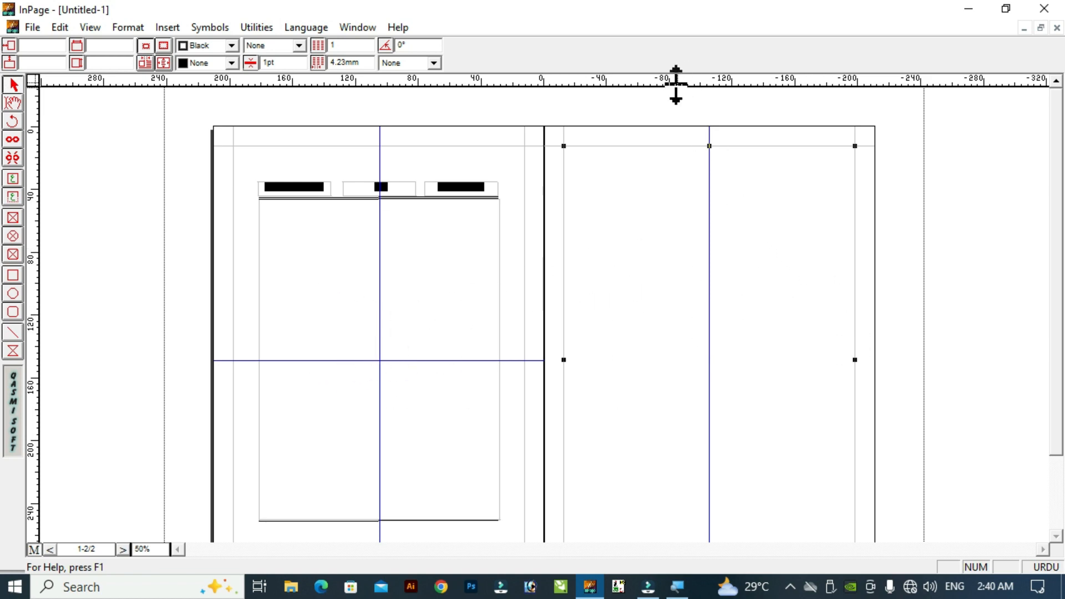
pyautogui.moveTo(677, 88); pyautogui.dragTo(676, 361)
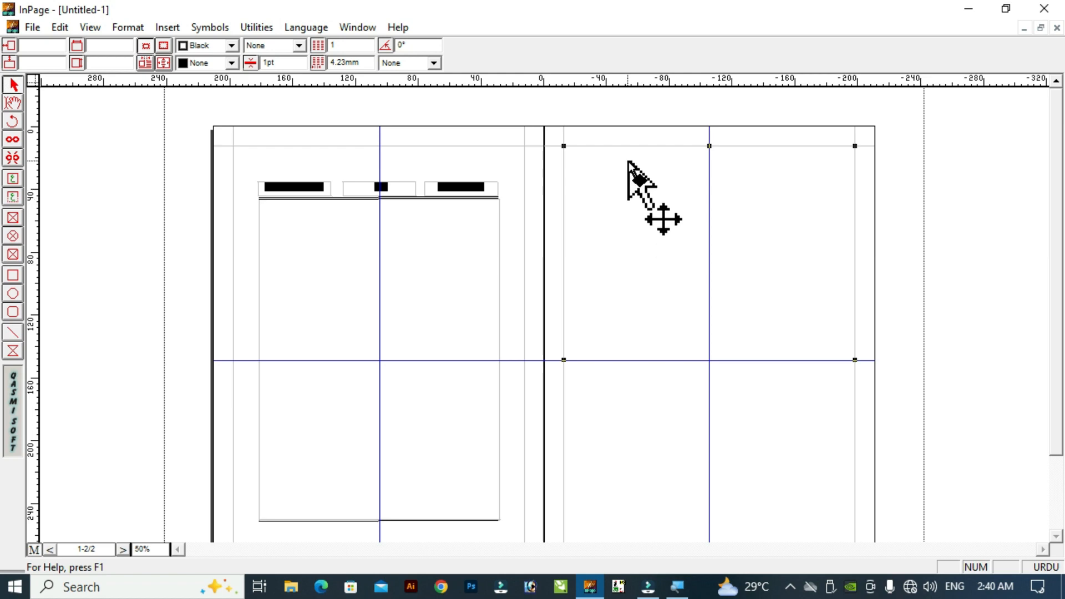
pyautogui.press('Delete')
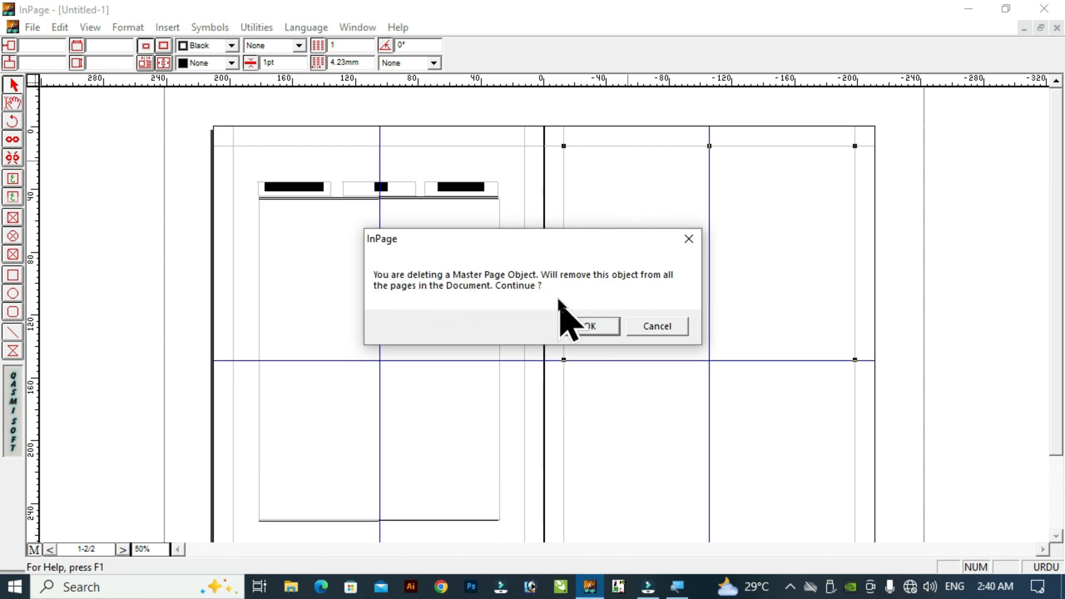
pyautogui.click(590, 323)
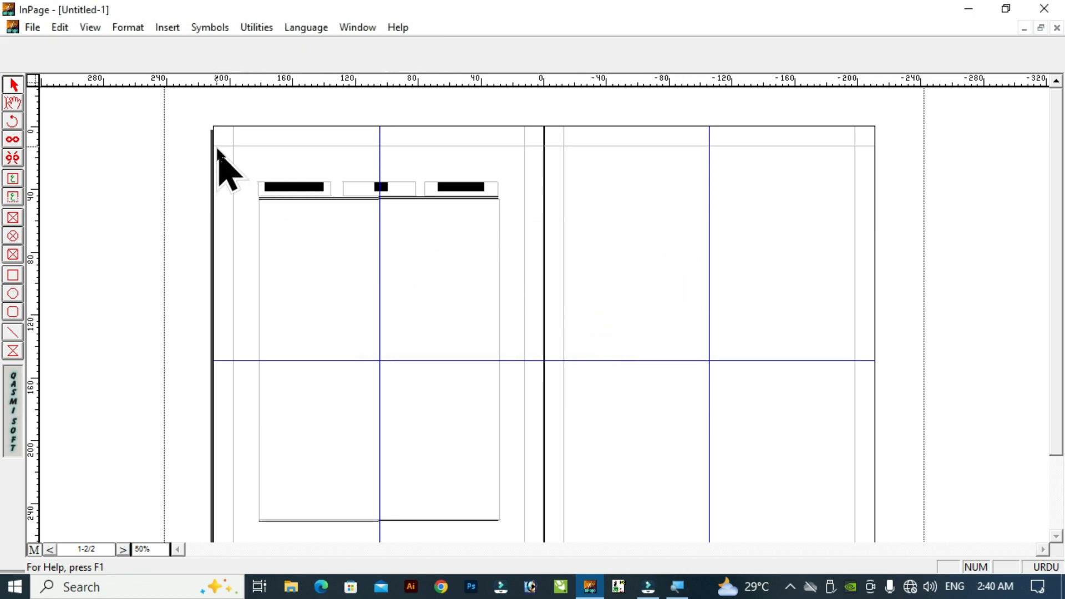
# Duplicate all header, text box and footer objects of the left master page onto the right one, centred on its vertical guide at -181.29 mm
pyautogui.moveTo(216, 148); pyautogui.dragTo(430, 398)
pyautogui.moveTo(494, 483); pyautogui.dragTo(527, 531)
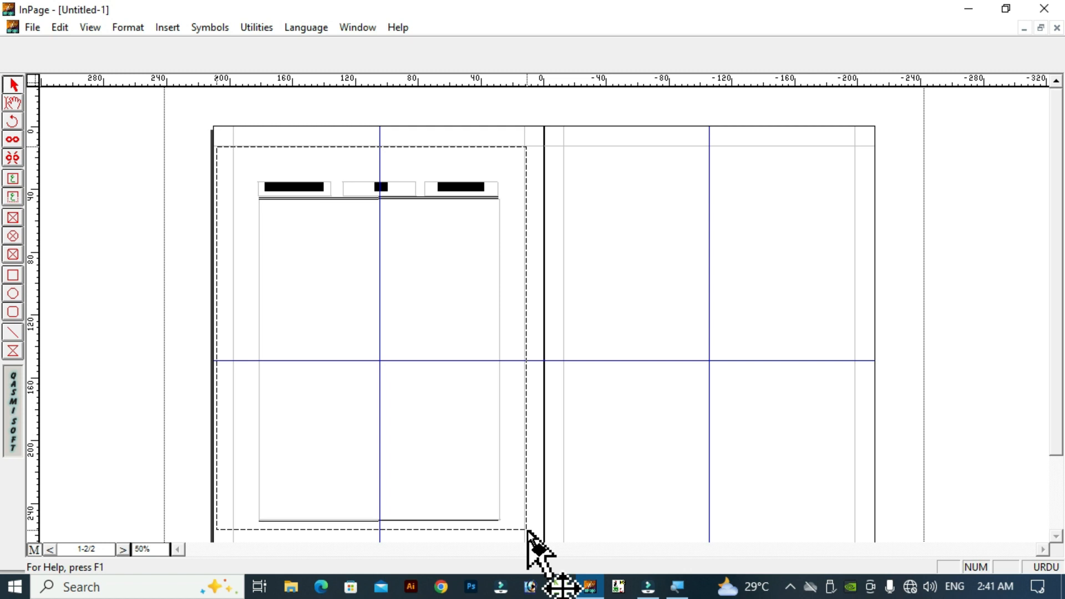
pyautogui.moveTo(527, 531); pyautogui.dragTo(528, 532)
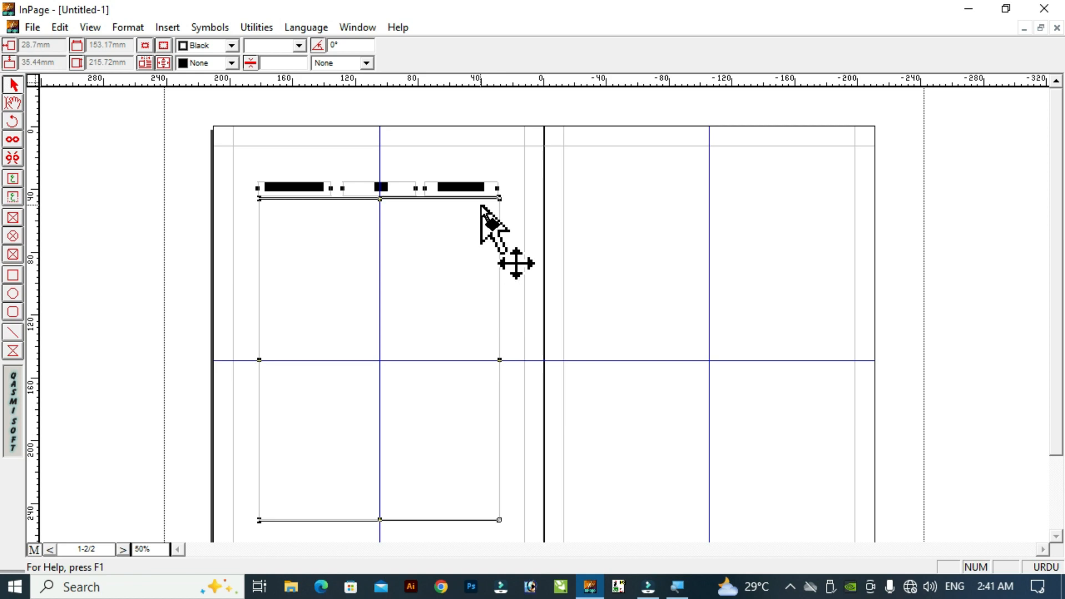
pyautogui.moveTo(481, 206); pyautogui.dragTo(481, 206)
pyautogui.press('Right')
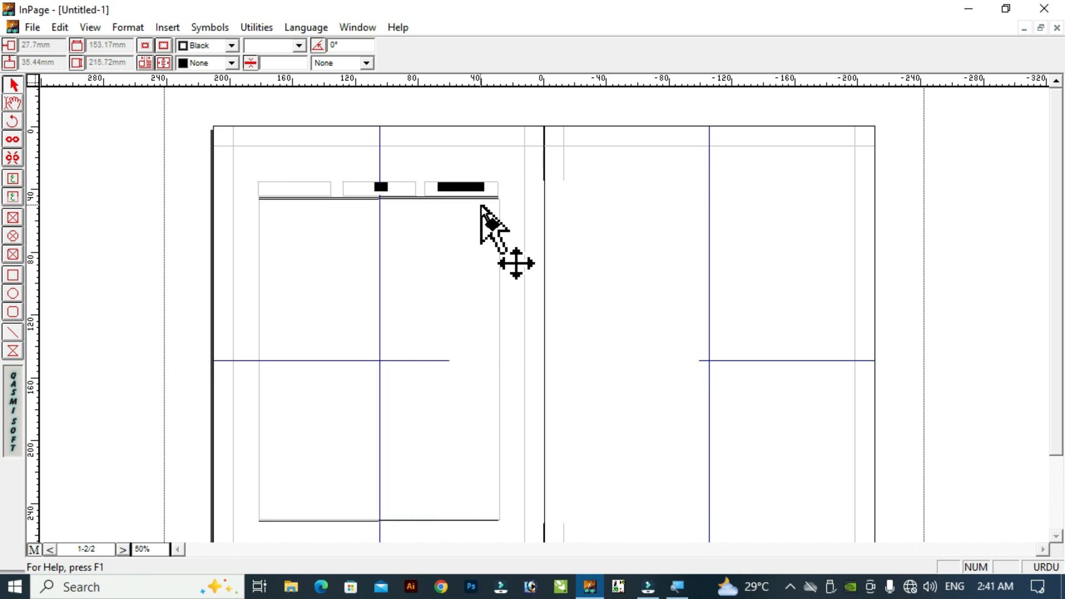
pyautogui.press('Right')
pyautogui.press('Right')
pyautogui.press('Right')
pyautogui.press('Right')
pyautogui.press('Right')
pyautogui.press('Right')
pyautogui.press('Right')
pyautogui.press('Right')
pyautogui.press('Right')
pyautogui.press('Right')
pyautogui.press('Right')
pyautogui.press('Right')
pyautogui.press('Right')
pyautogui.press('Right')
pyautogui.press('Right')
pyautogui.press('Right')
pyautogui.press('Right')
pyautogui.press('Right')
pyautogui.press('Right')
pyautogui.press('Right')
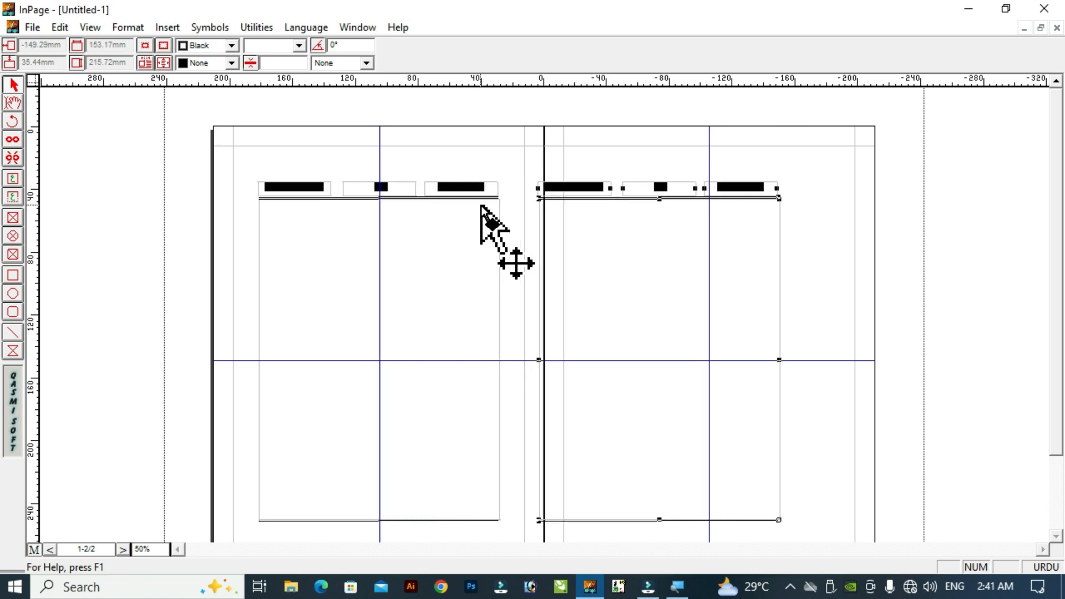
pyautogui.press('Right')
pyautogui.press('Right')
pyautogui.press('Right')
pyautogui.press('Right')
pyautogui.press('Right')
pyautogui.press('Right')
pyautogui.press('Right')
pyautogui.press('Right')
pyautogui.press('Right')
pyautogui.press('Right')
pyautogui.press('Right')
pyautogui.press('Right')
pyautogui.press('Right')
pyautogui.press('Right')
pyautogui.press('Right')
pyautogui.press('Right')
pyautogui.press('Right')
pyautogui.press('Right')
pyautogui.press('Right')
pyautogui.press('Right')
pyautogui.press('Right')
pyautogui.press('Right')
pyautogui.press('Right')
pyautogui.press('Right')
pyautogui.press('Right')
pyautogui.press('Right')
pyautogui.press('Right')
pyautogui.press('Right')
pyautogui.press('Right')
pyautogui.press('Right')
pyautogui.press('Right')
pyautogui.press('Right')
pyautogui.press('Right')
pyautogui.press('Right')
pyautogui.press('Right')
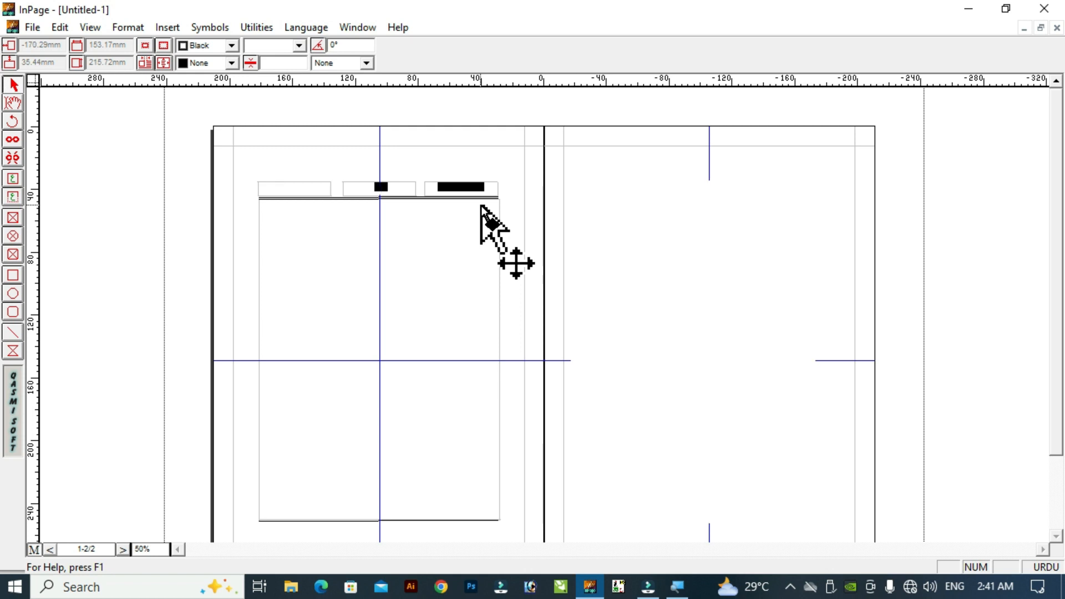
pyautogui.press('Left')
pyautogui.press('Left')
pyautogui.press('Left')
pyautogui.press('Left')
pyautogui.press('Left')
pyautogui.press('Left')
pyautogui.press('Left')
pyautogui.press('Left')
pyautogui.press('Left')
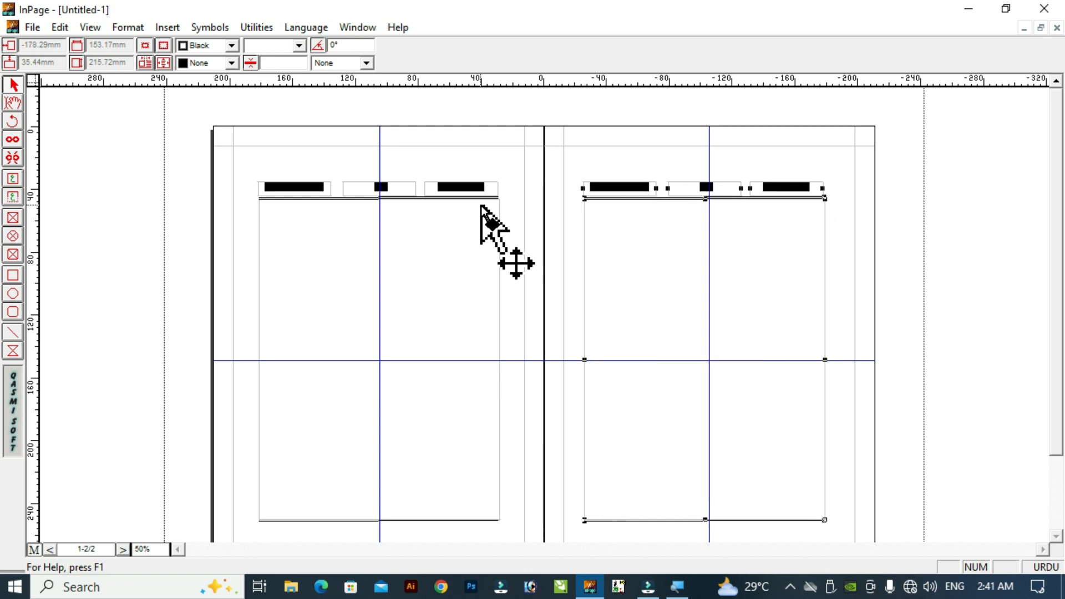
pyautogui.press('Right')
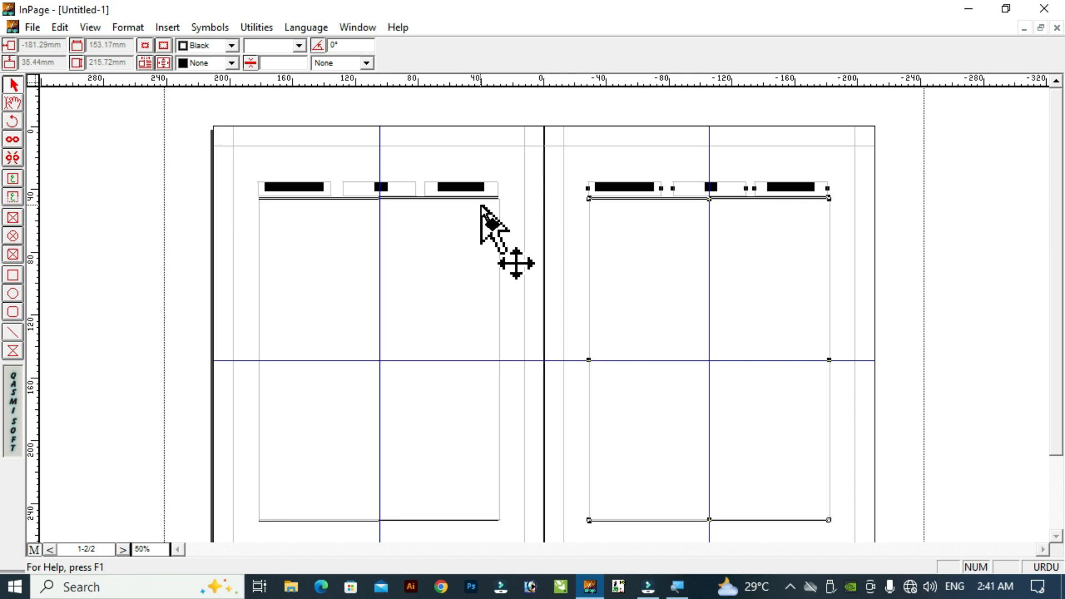
# Replace the title in the right-end header box of the right master page with "درس نظامی"
pyautogui.click(13, 103)
pyautogui.click(795, 190)
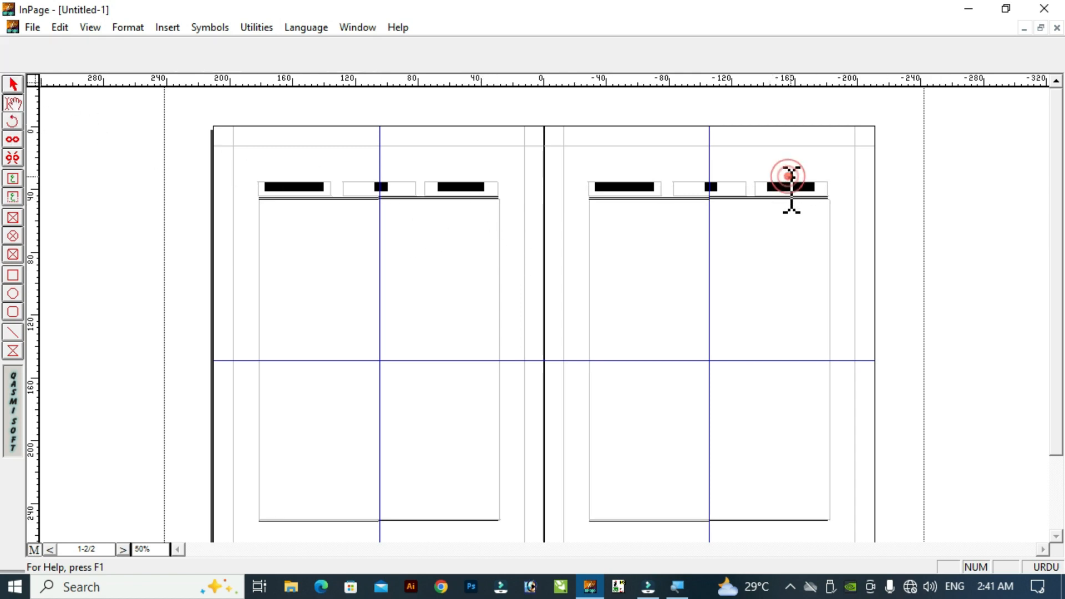
pyautogui.hotkey('ctrl', '1')
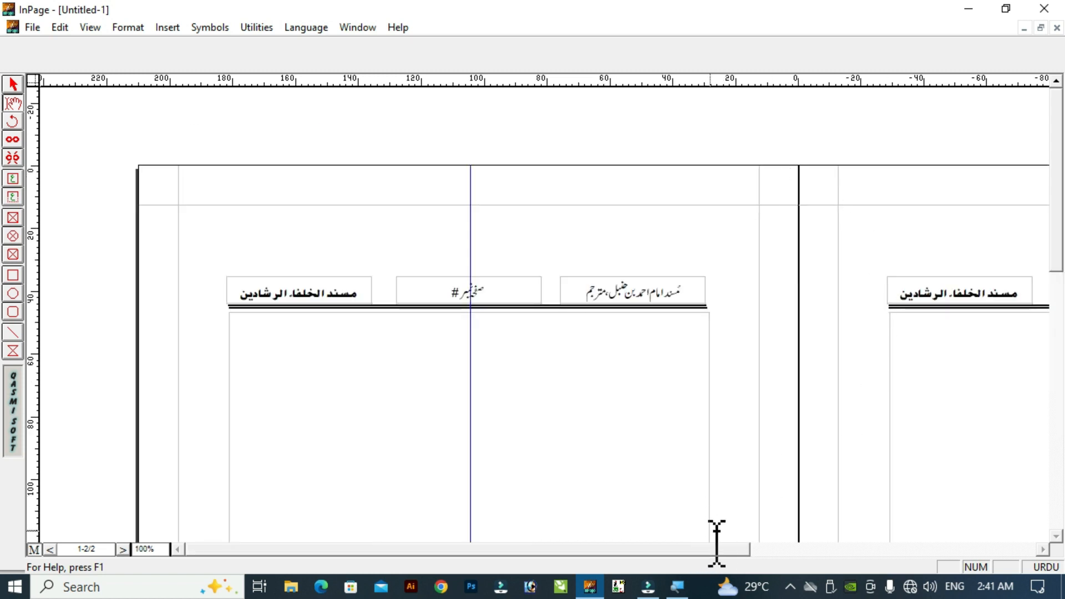
pyautogui.moveTo(716, 544); pyautogui.dragTo(976, 549)
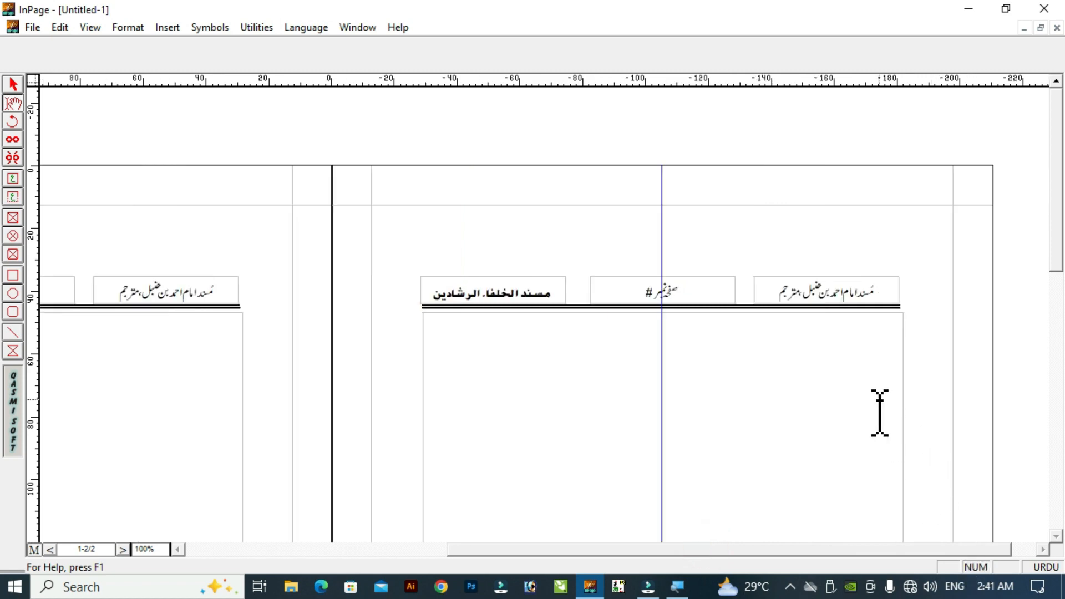
pyautogui.click(835, 293)
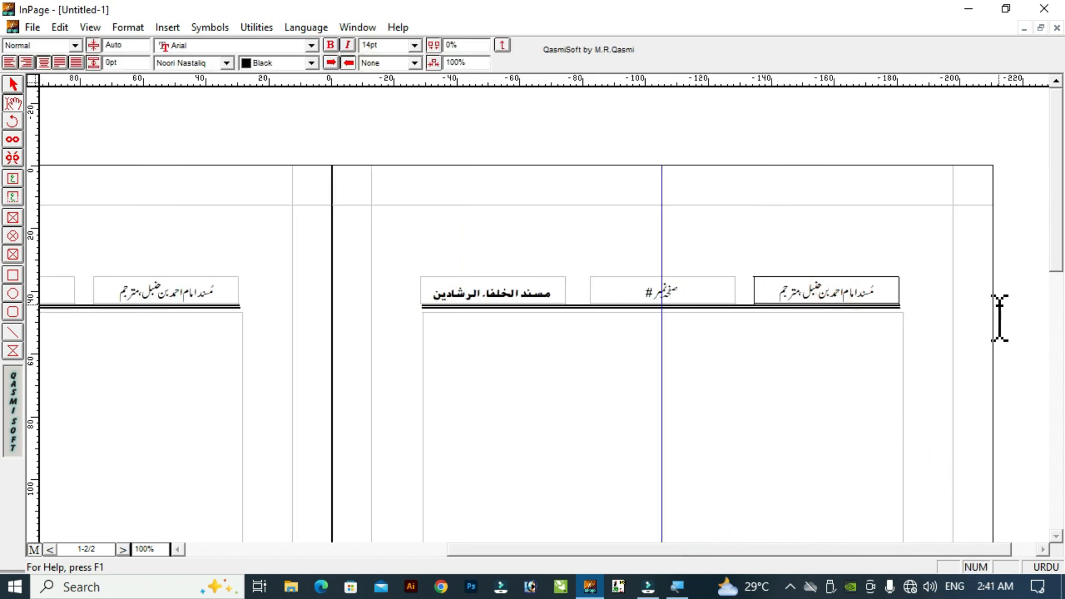
pyautogui.hotkey('ctrl', 'a')
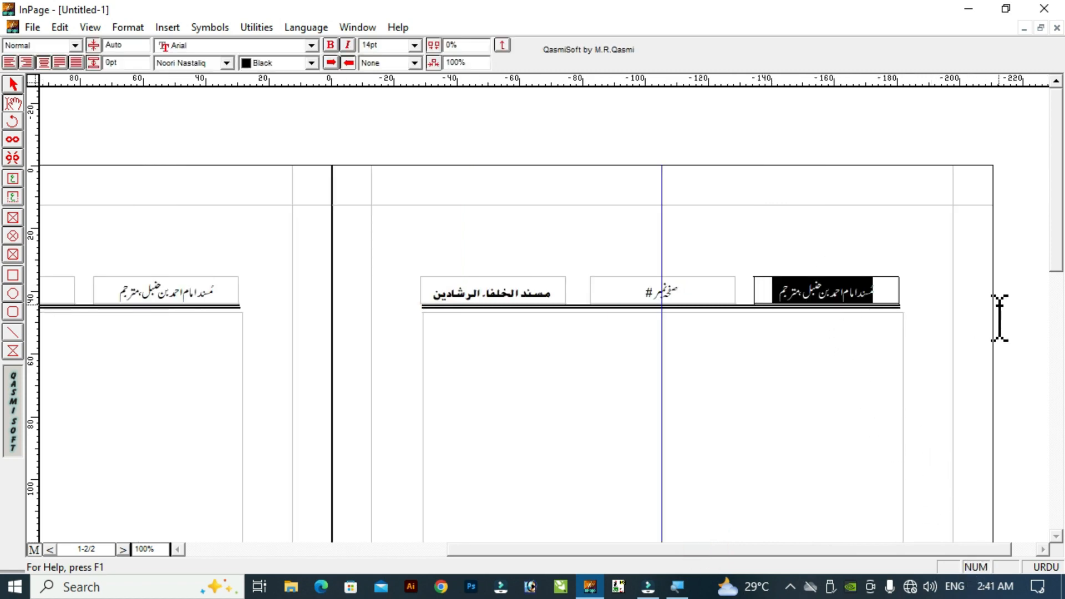
pyautogui.write('درس نظامی')
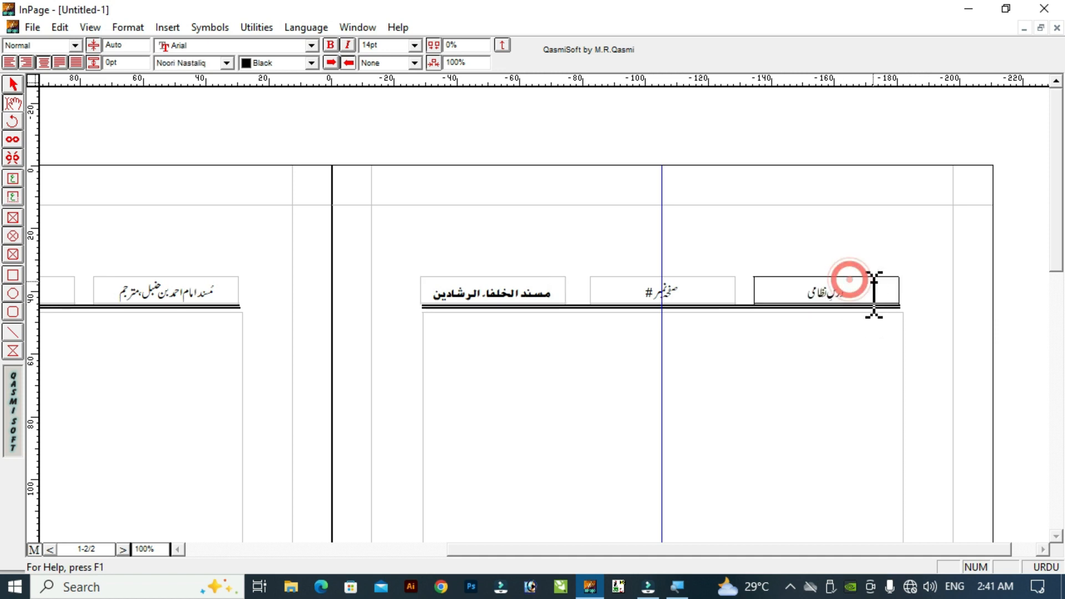
# Replace the title in the left-end header box of the right master page with "عرض ناشر" and compare both pages' headers
pyautogui.moveTo(557, 292); pyautogui.dragTo(441, 302)
pyautogui.write('عرض ناشر')
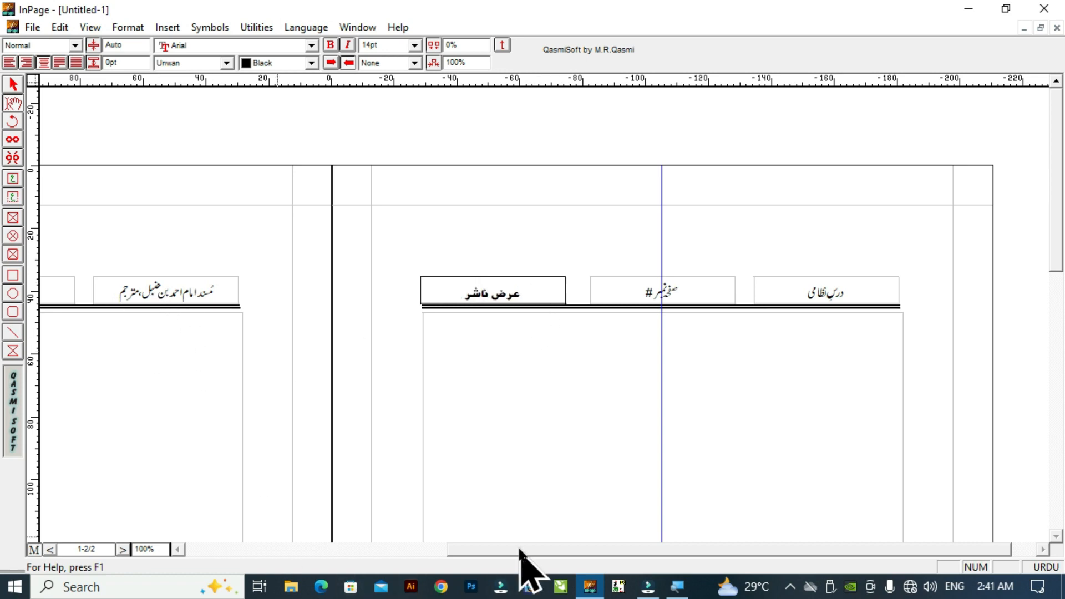
pyautogui.moveTo(518, 549); pyautogui.dragTo(363, 550)
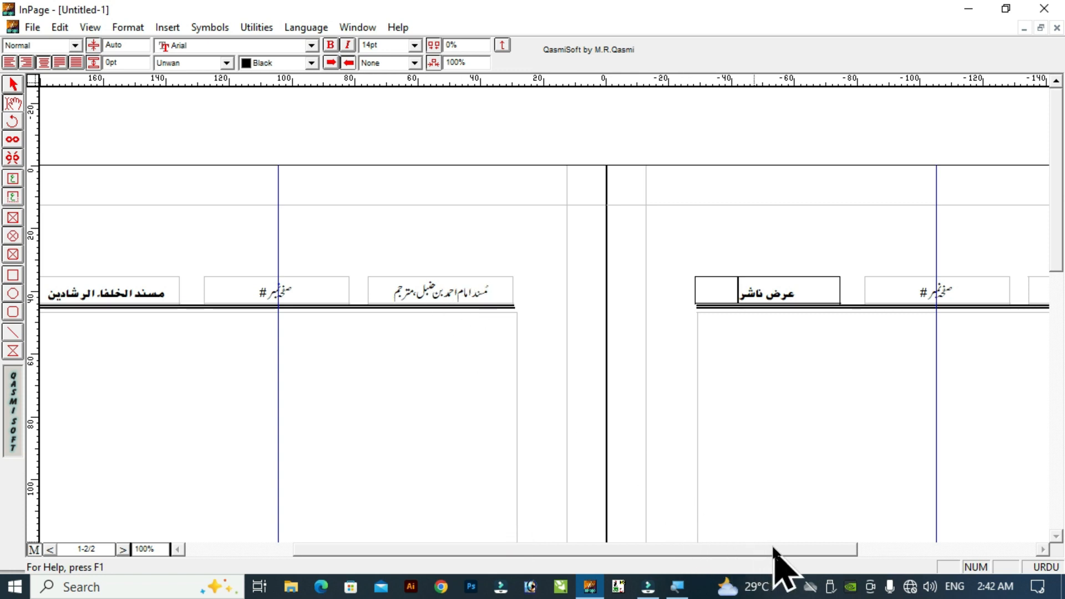
pyautogui.moveTo(769, 549); pyautogui.dragTo(941, 549)
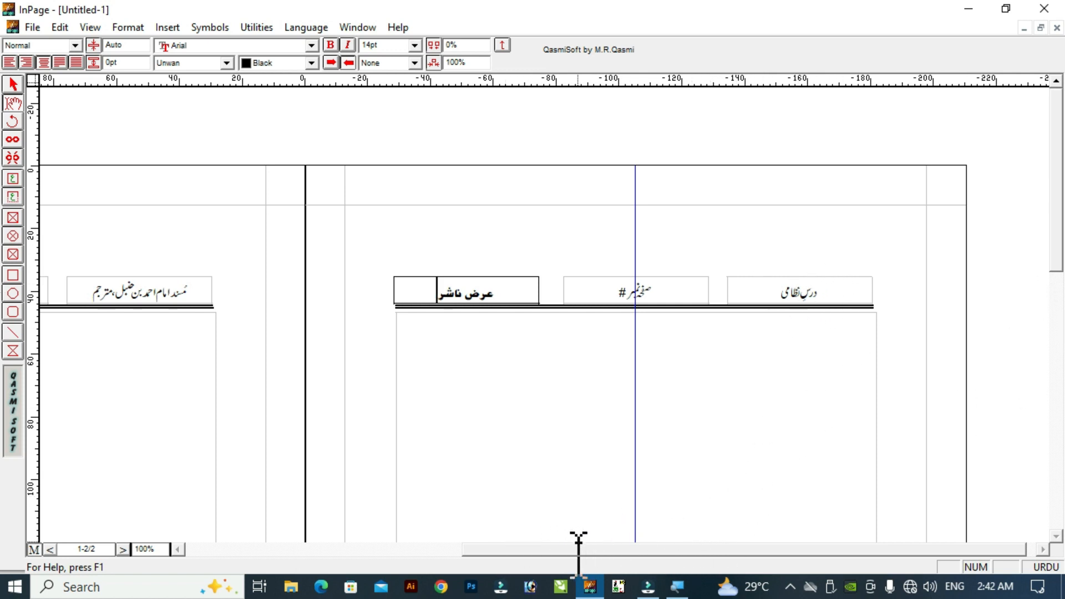
pyautogui.moveTo(528, 548); pyautogui.dragTo(422, 549)
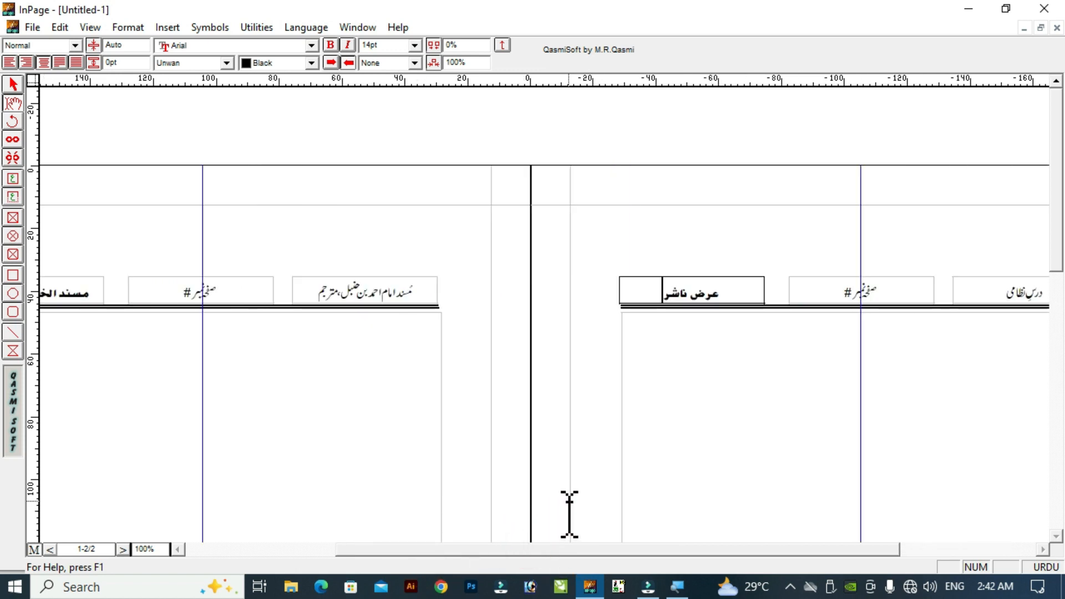
# Link the left master page's main text box to the right master page's main text box with the Link tool
pyautogui.hotkey('ctrl', '5')
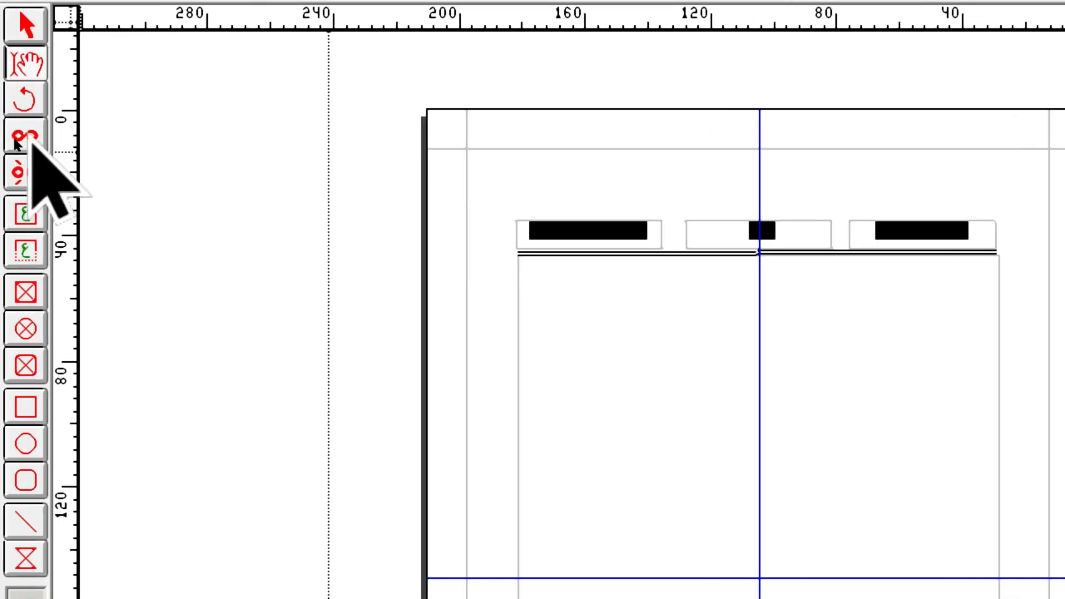
pyautogui.click(18, 139)
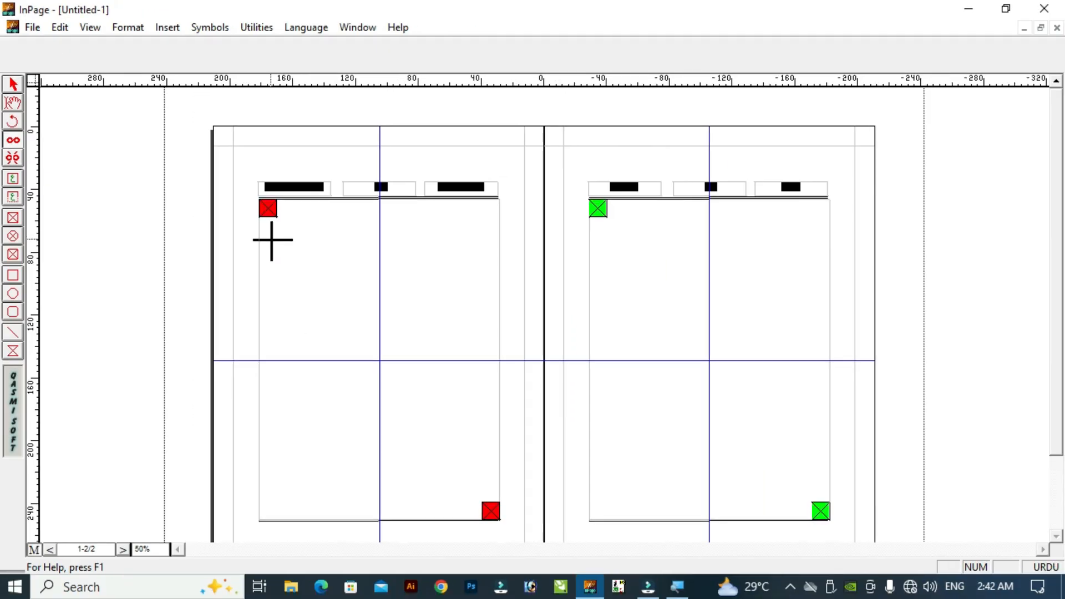
pyautogui.click(491, 511)
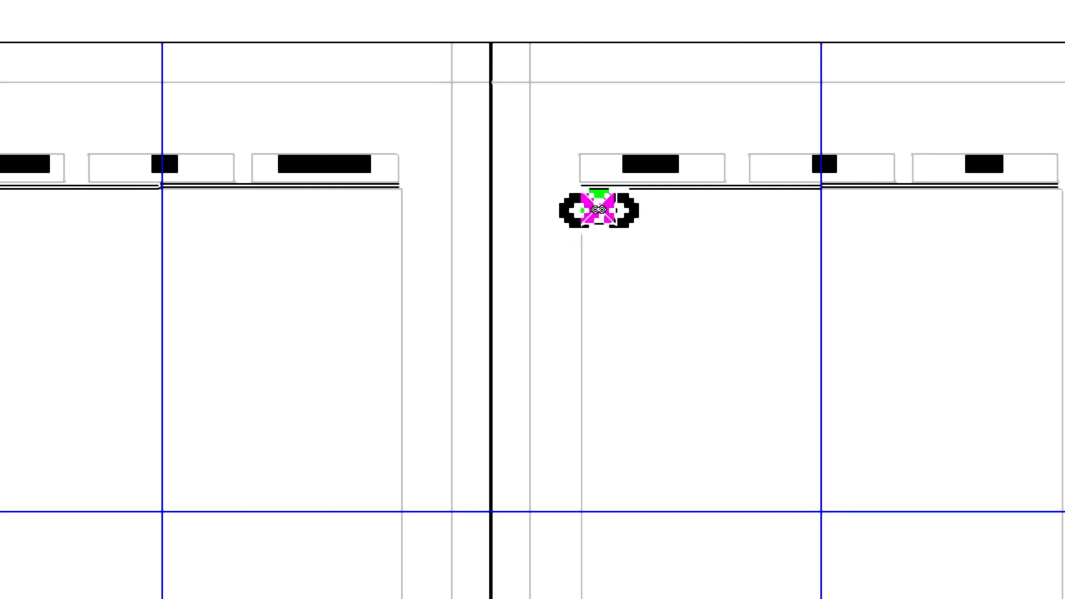
pyautogui.click(598, 209)
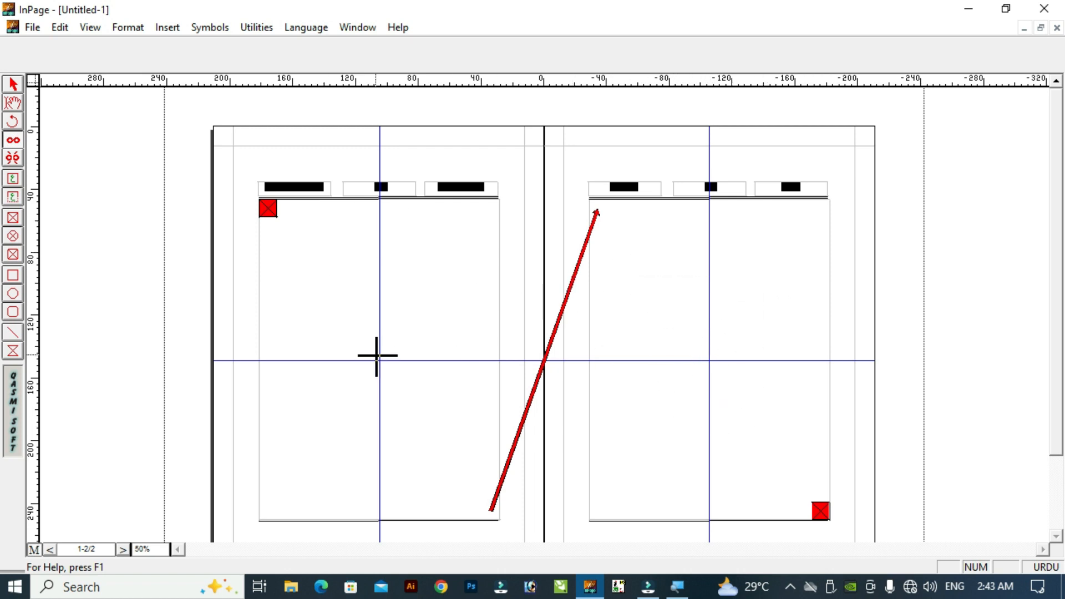
# Remove all horizontal and vertical guides from both master pages
pyautogui.click(34, 551)
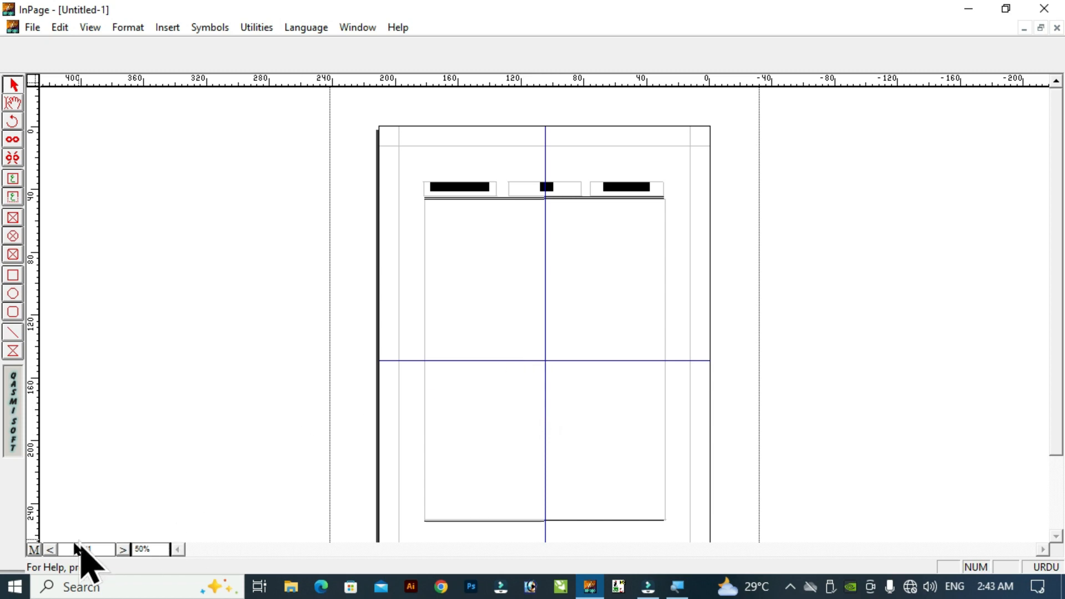
pyautogui.click(35, 549)
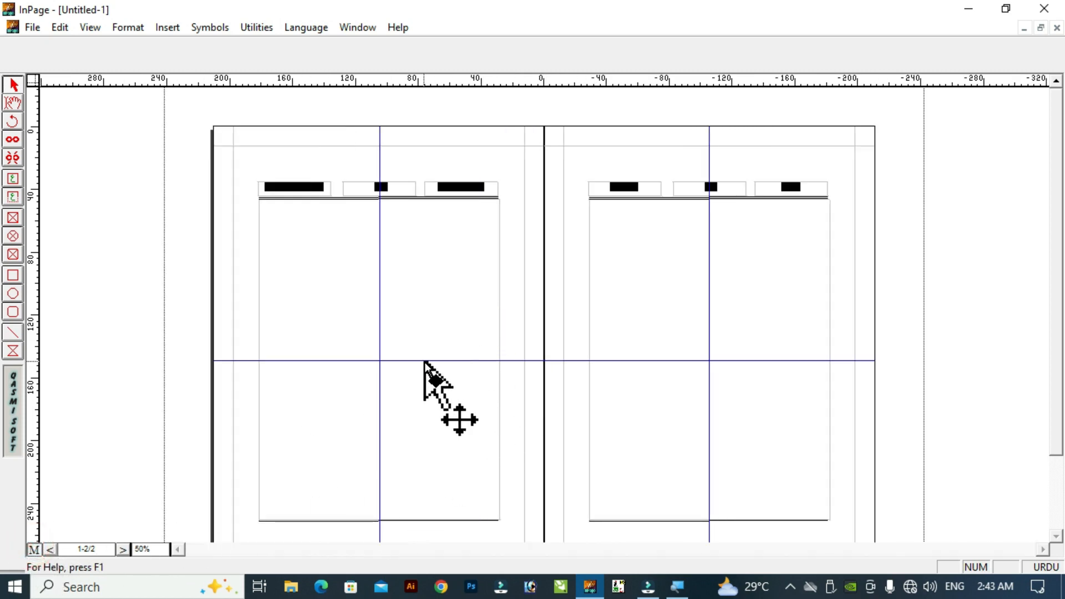
pyautogui.moveTo(425, 361); pyautogui.dragTo(450, 72)
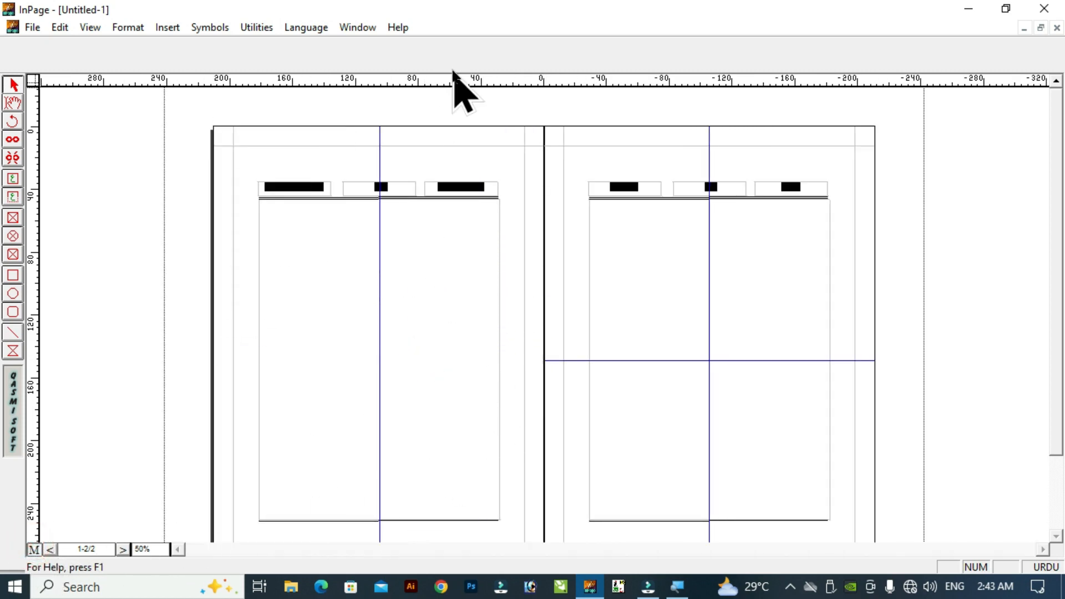
pyautogui.moveTo(382, 169); pyautogui.dragTo(77, 252)
pyautogui.moveTo(709, 349); pyautogui.dragTo(31, 350)
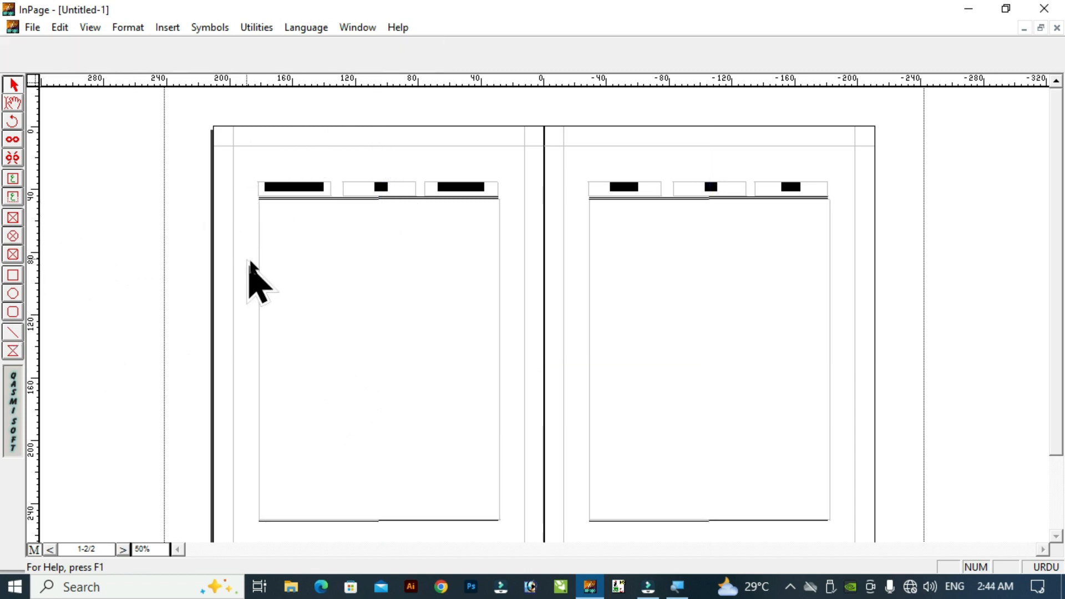
# Return to the document pages and fill page 1's main text box with blank lines until the text flows onto page 2
pyautogui.click(33, 549)
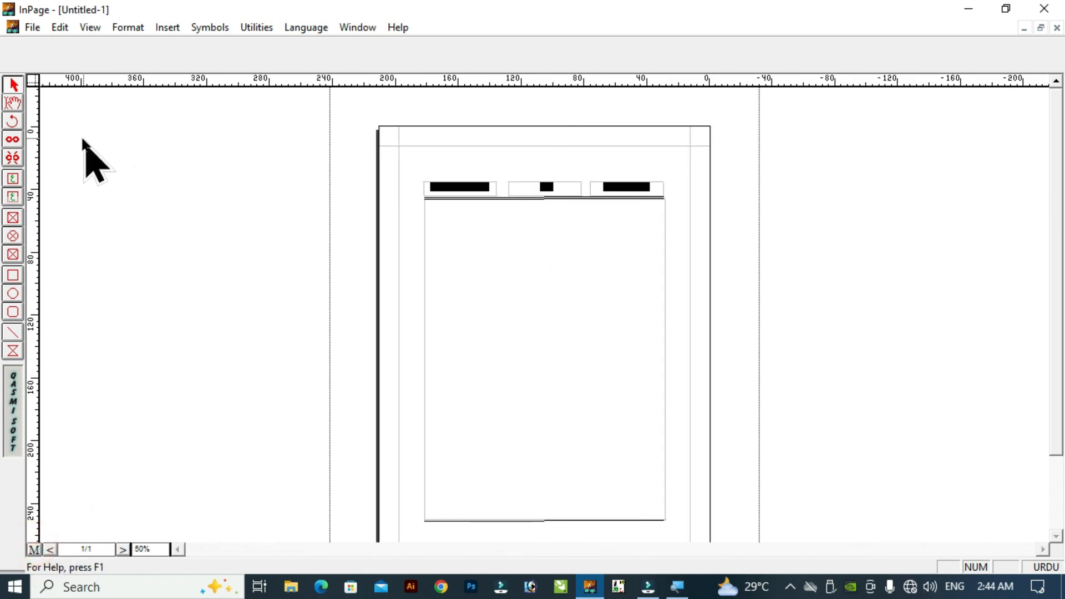
pyautogui.click(13, 103)
pyautogui.click(592, 237)
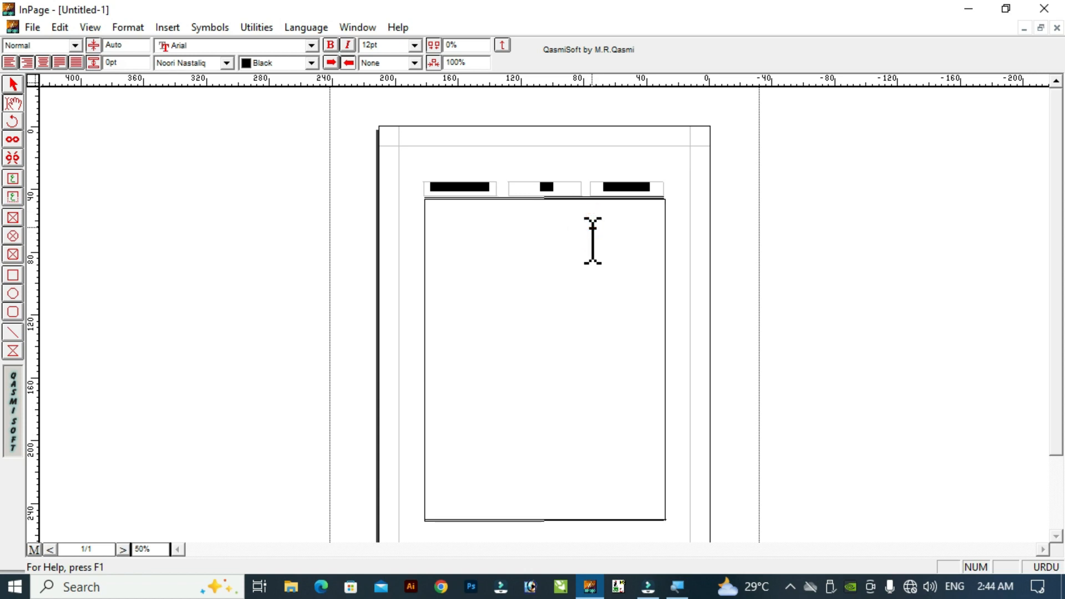
pyautogui.hotkey('ctrl', '1')
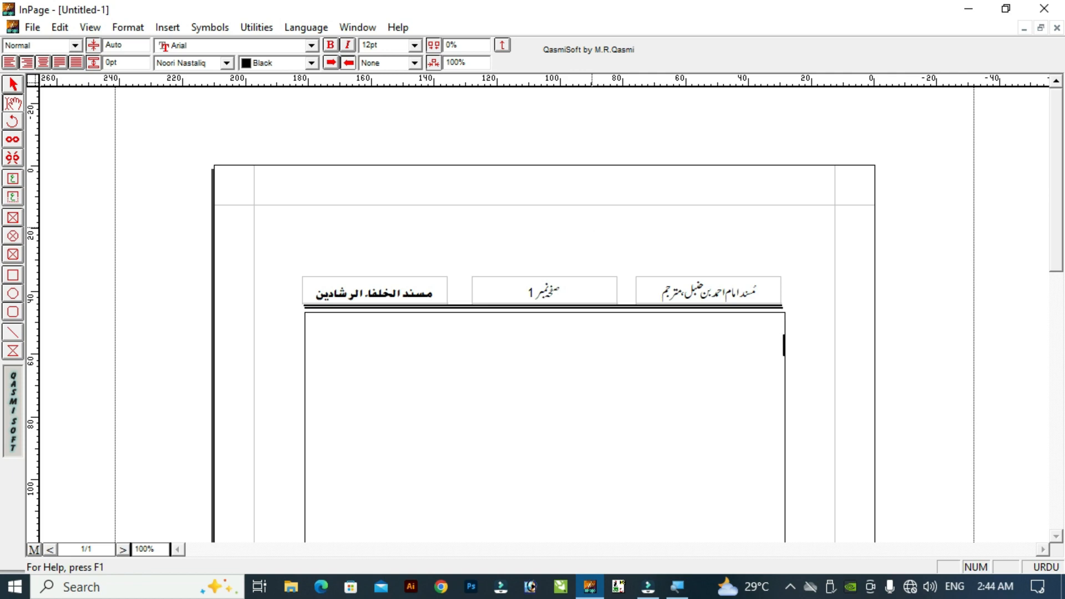
pyautogui.scroll(-3, 592, 239)
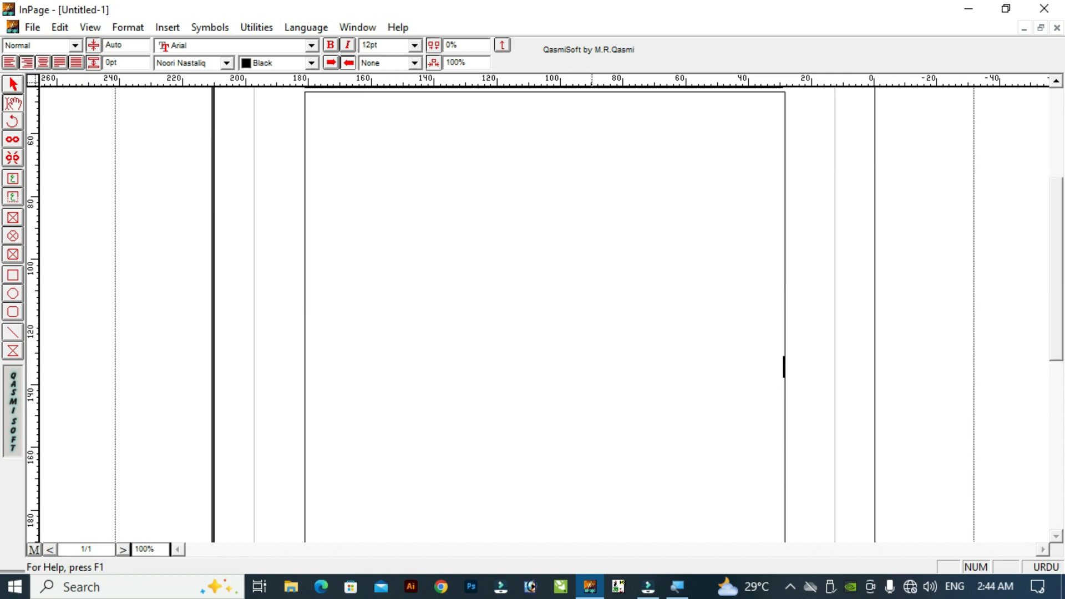
pyautogui.press('Return')
pyautogui.press('Return')
pyautogui.press('Return')
pyautogui.press('Return')
pyautogui.press('Return')
pyautogui.press('Return')
pyautogui.press('Return')
pyautogui.press('Return')
pyautogui.press('Return')
pyautogui.press('Return')
pyautogui.press('Return')
pyautogui.press('Return')
pyautogui.click(1056, 82)
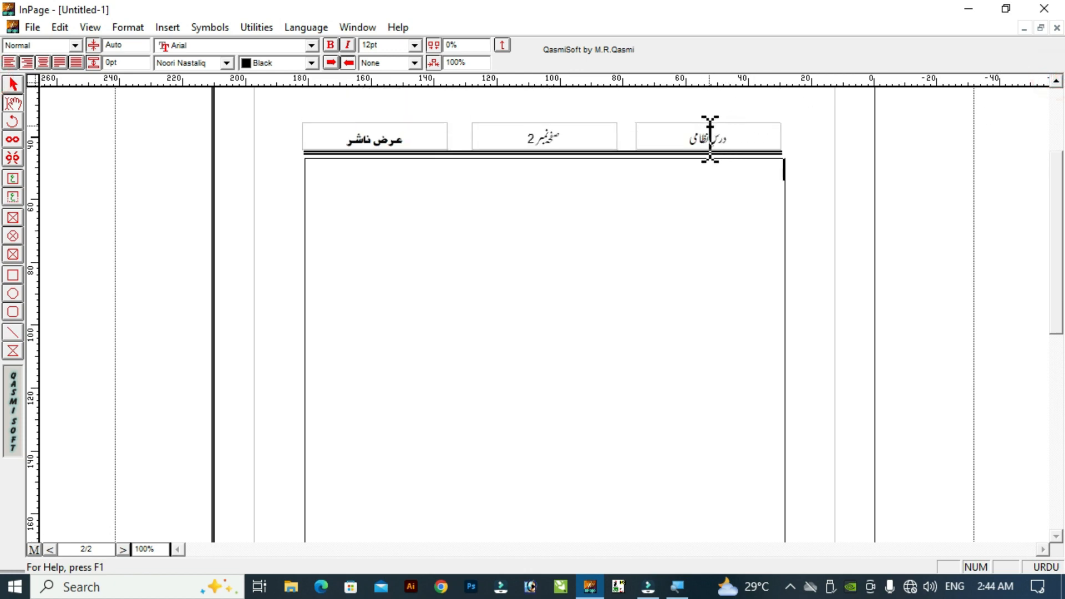
# Add blank lines down page 2's main text box until the text flows onto page 3
pyautogui.click(701, 286)
pyautogui.scroll(-5, 702, 292)
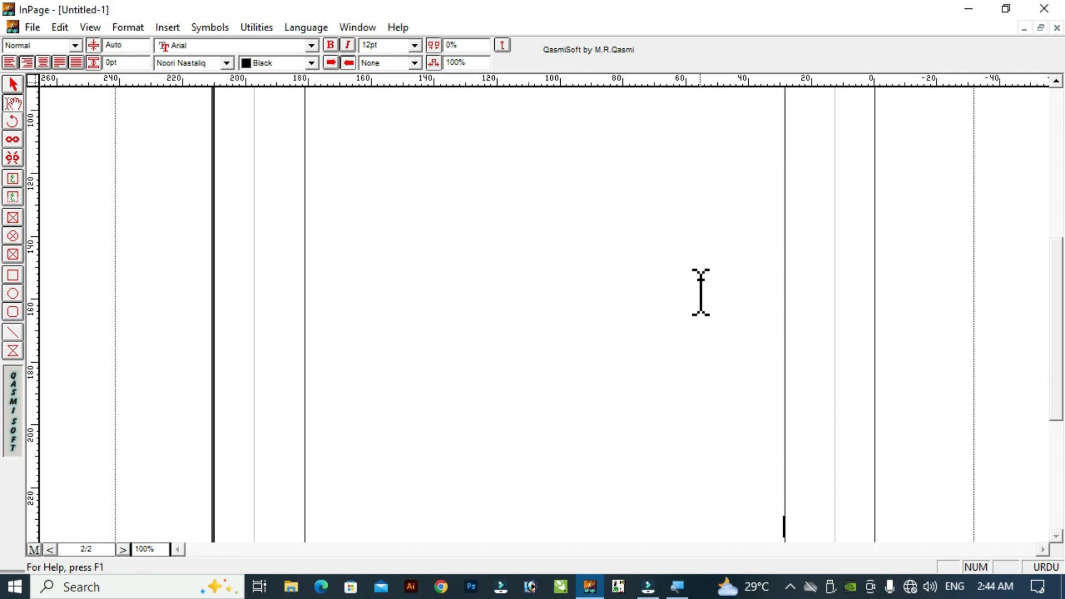
pyautogui.press('Return')
pyautogui.press('Return')
pyautogui.press('Return')
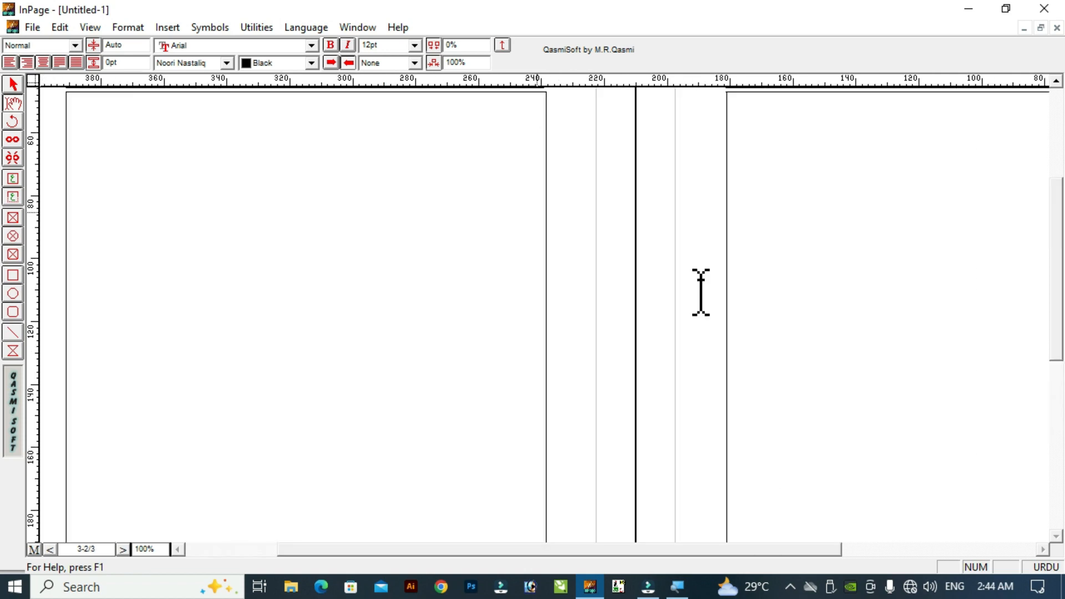
# Compare the header titles and page numbers on facing pages 3 and 2
pyautogui.click(1057, 82)
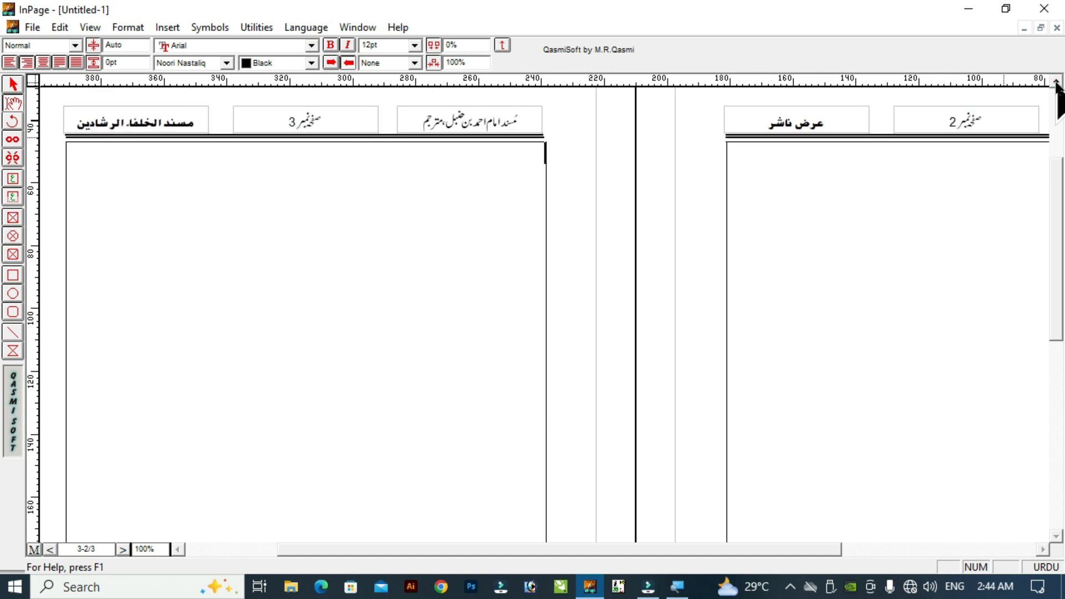
pyautogui.click(1057, 81)
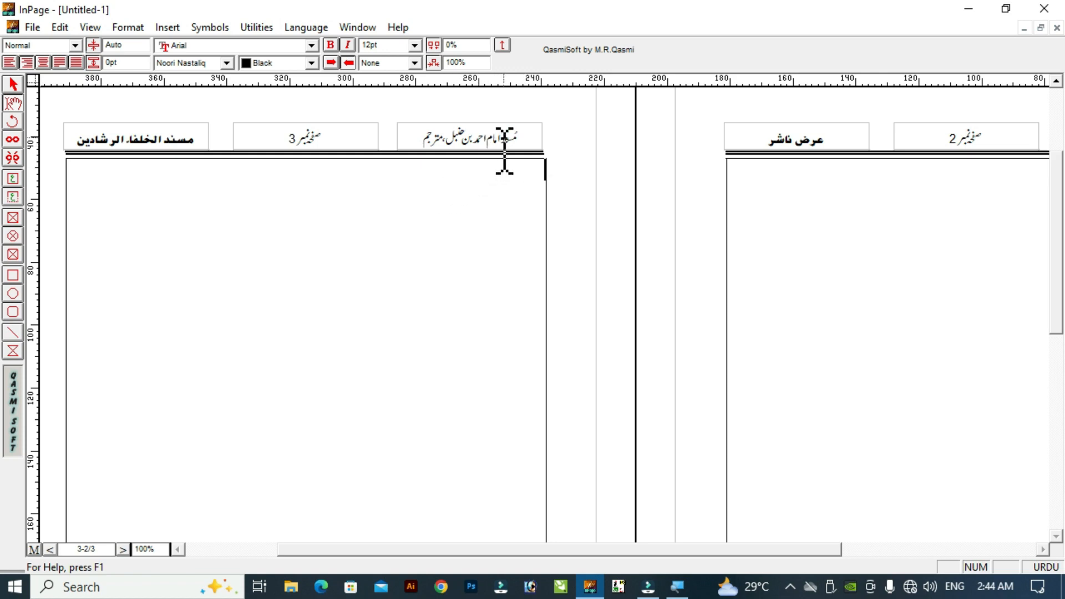
pyautogui.hscroll(-3, 693, 210)
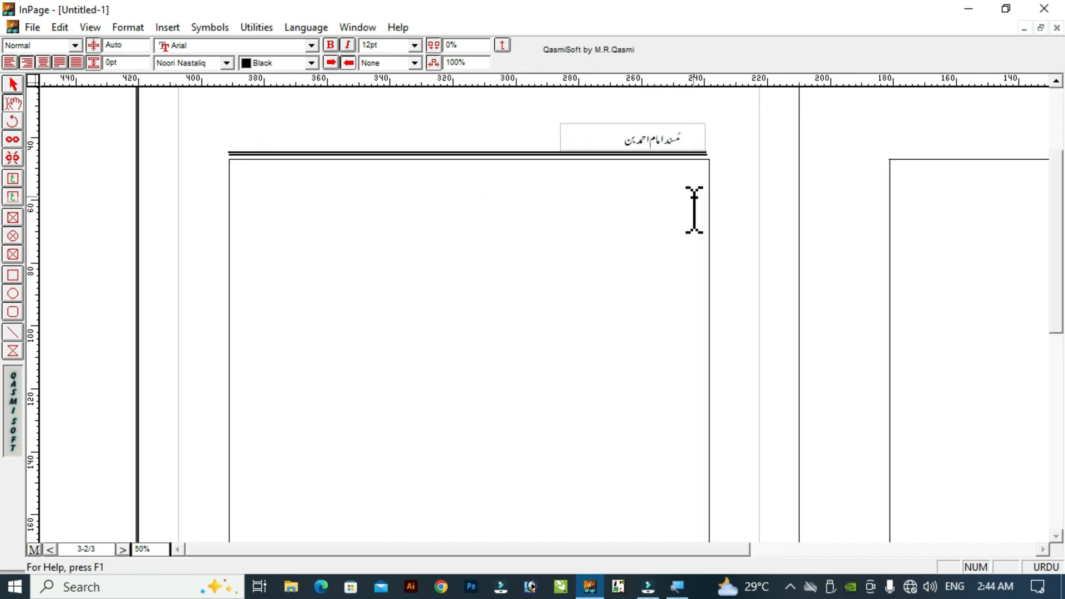
pyautogui.press('F5')
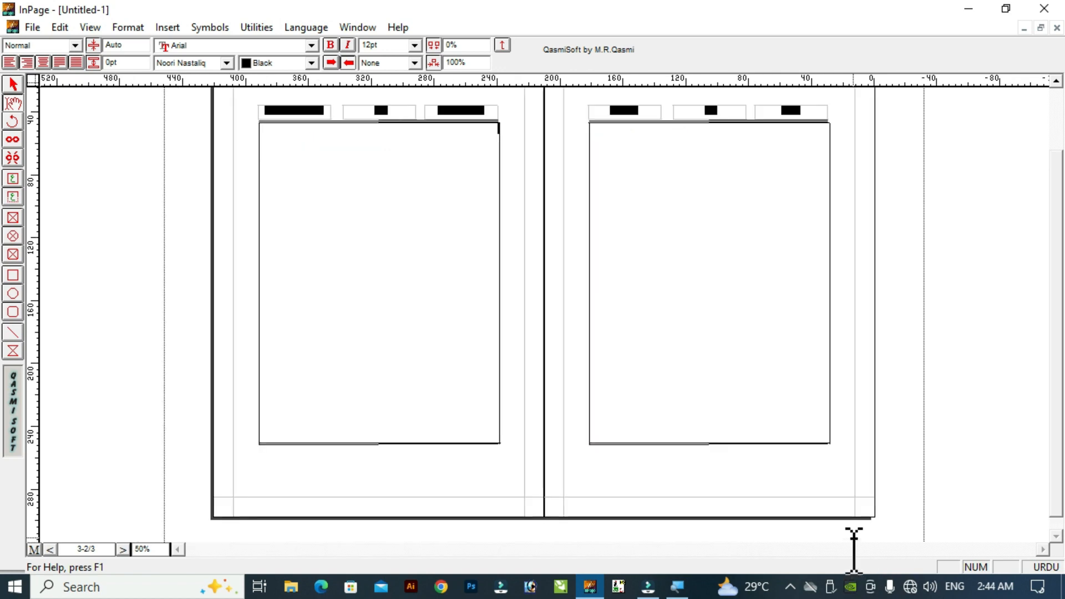
pyautogui.press('F6')
pyautogui.click(1035, 551)
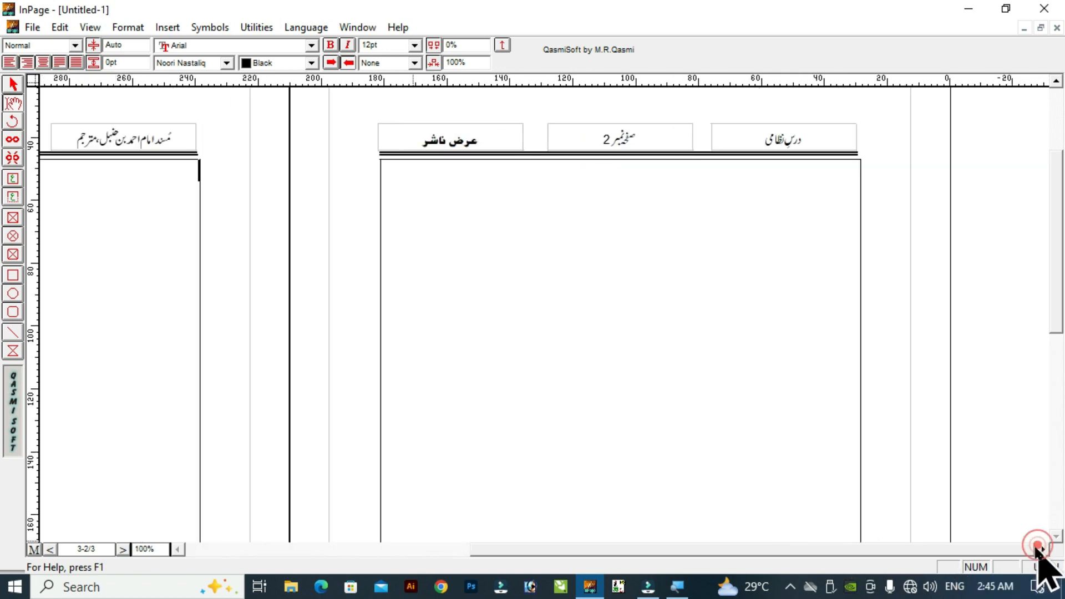